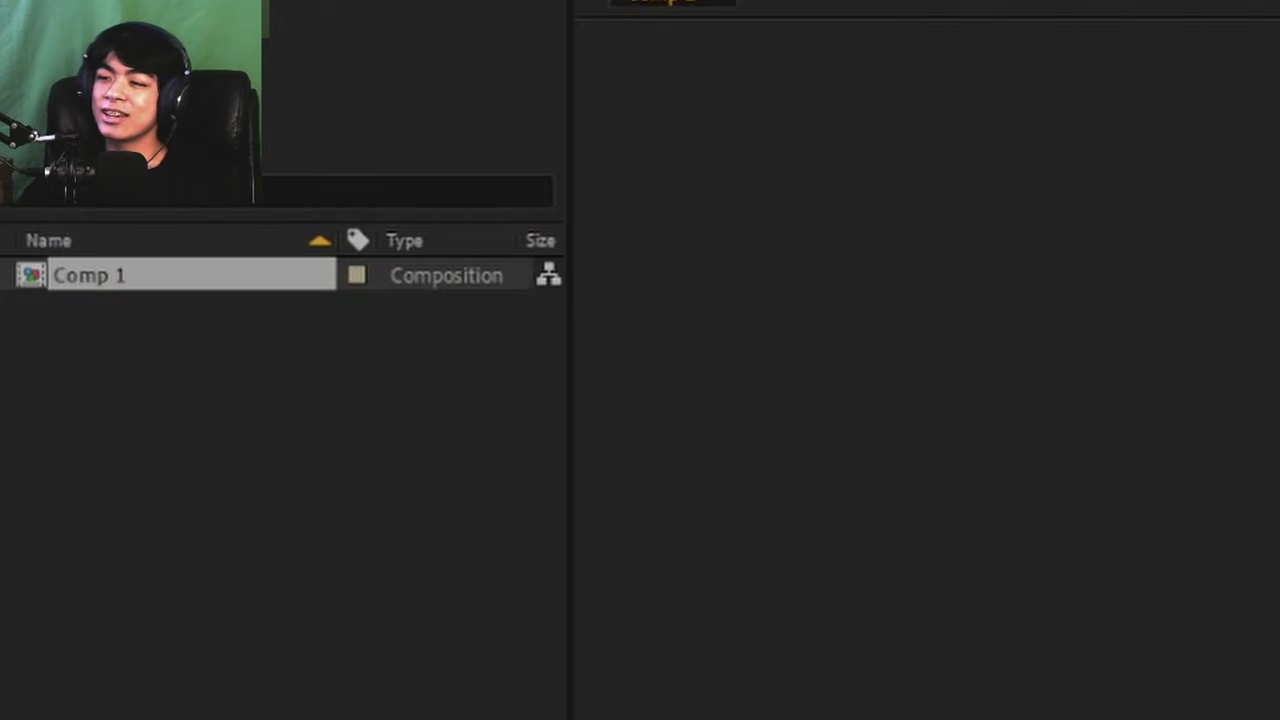
Step: Introduce the Marvel intro project and browse the folder of video clips to import
mouse_move(613, 338)
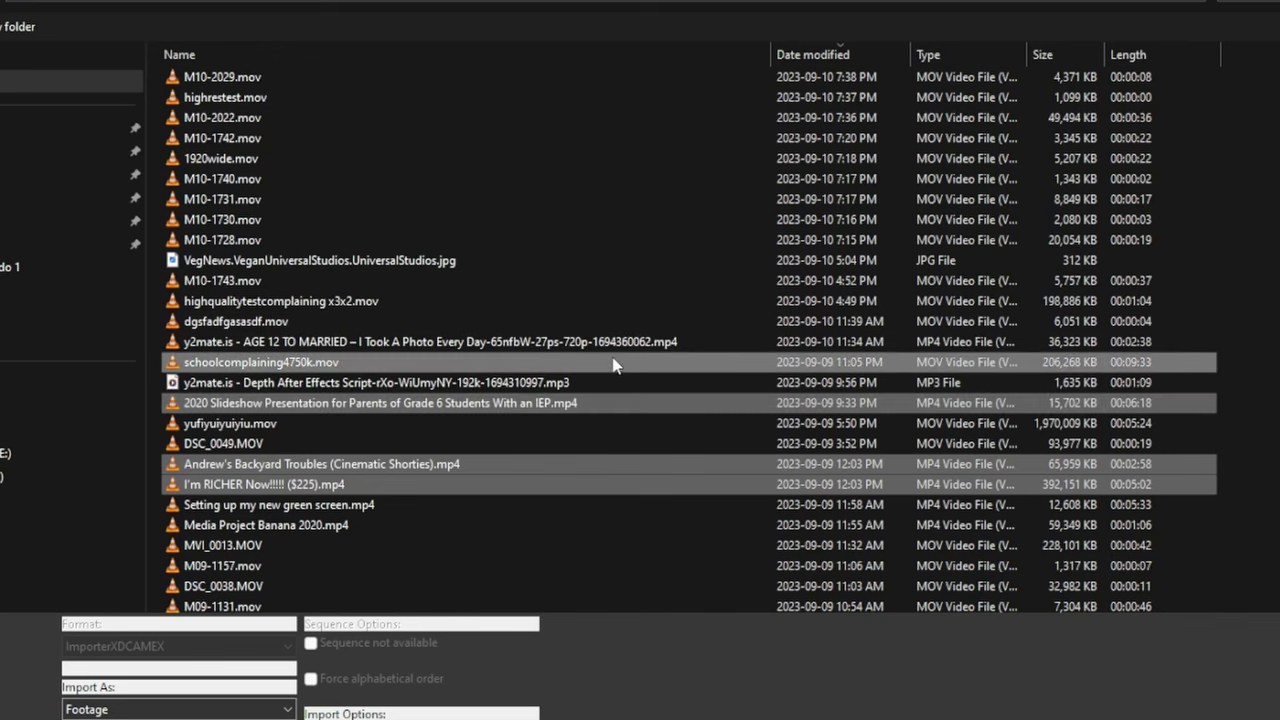
scroll(614, 366, "down", 5)
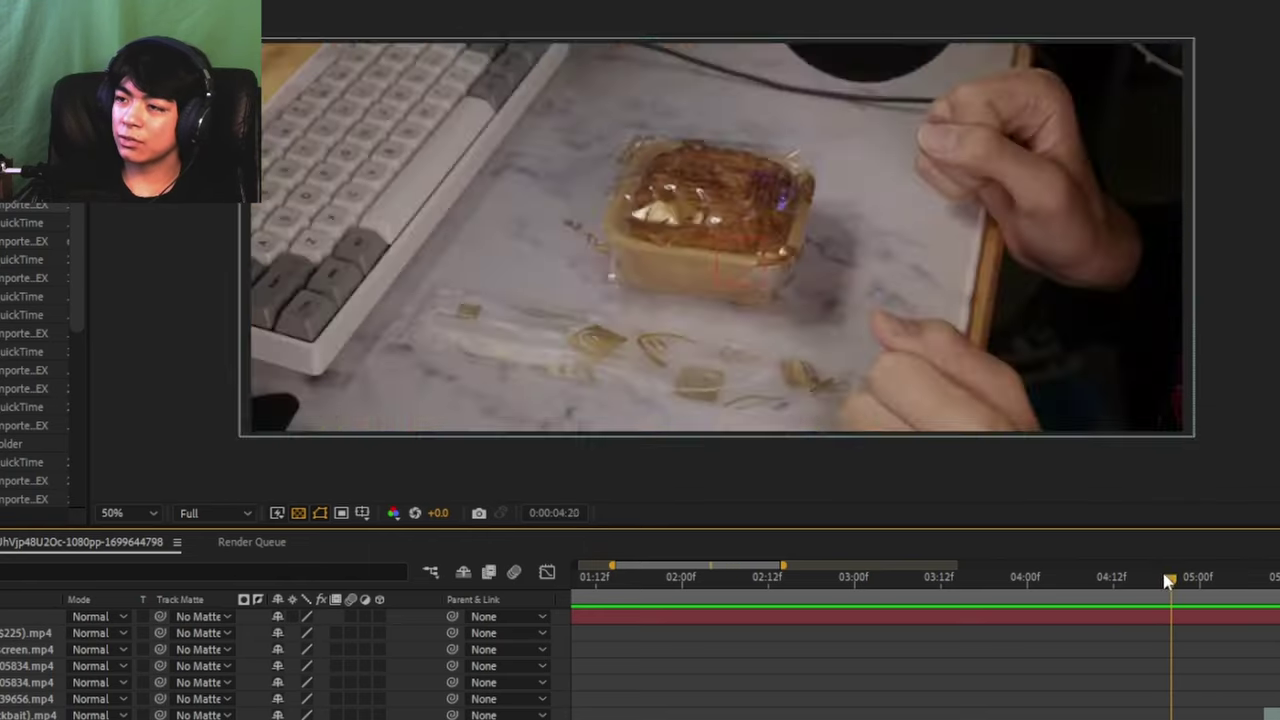
Step: From the composition start, parent every clip layer to Null 1 and test its Scale values
left_click_drag(1168, 582, 54, 386)
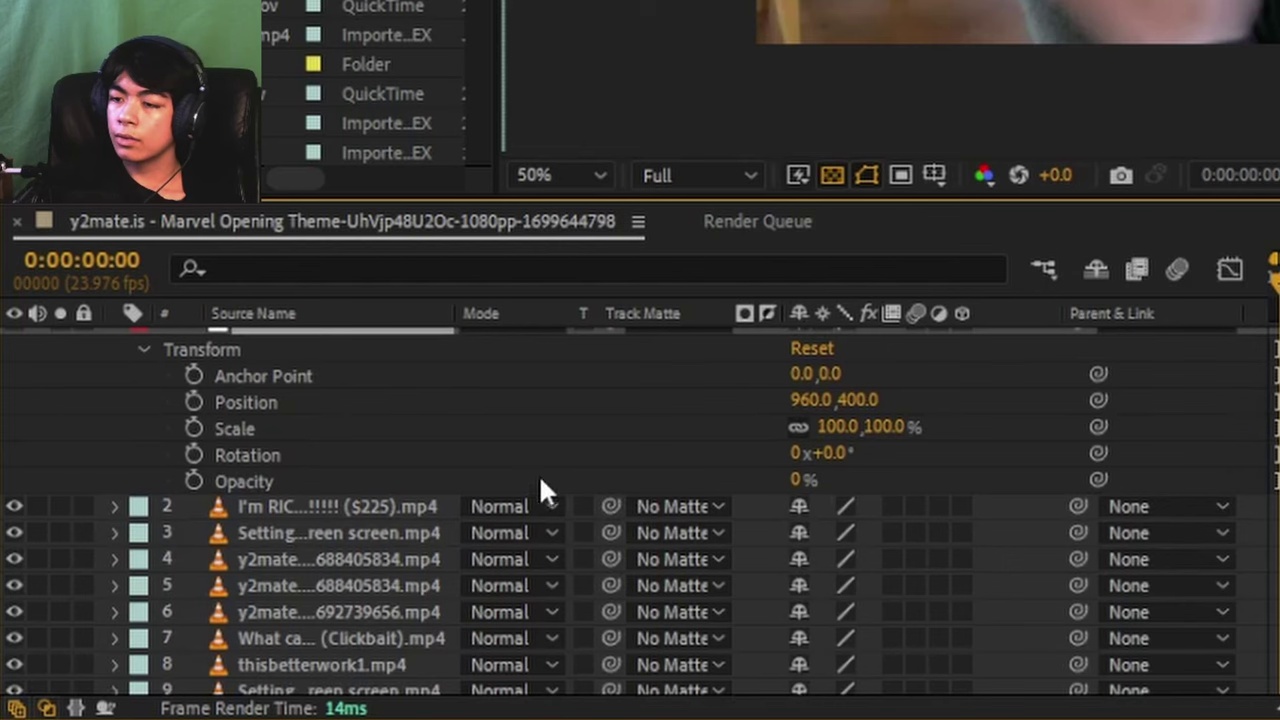
scroll(650, 578, "down", 15)
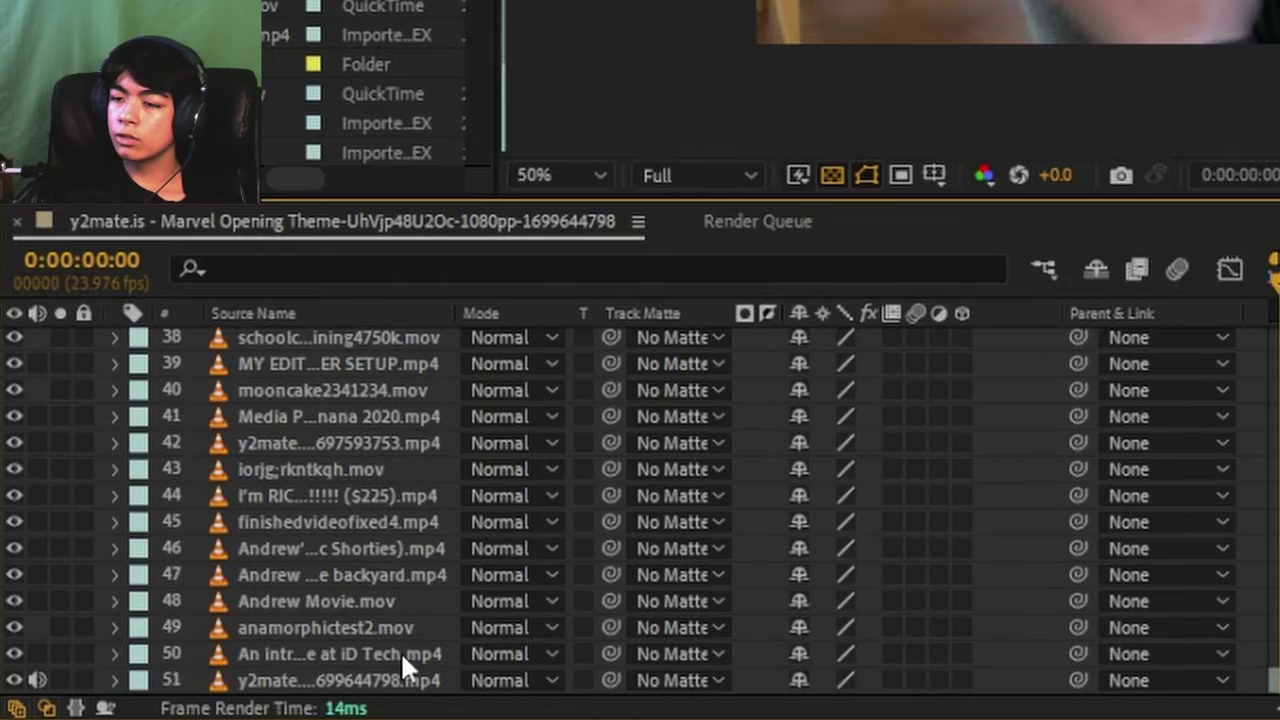
key("ctrl+a")
scroll(402, 652, "up", 3)
left_click_drag(1077, 521, 383, 347)
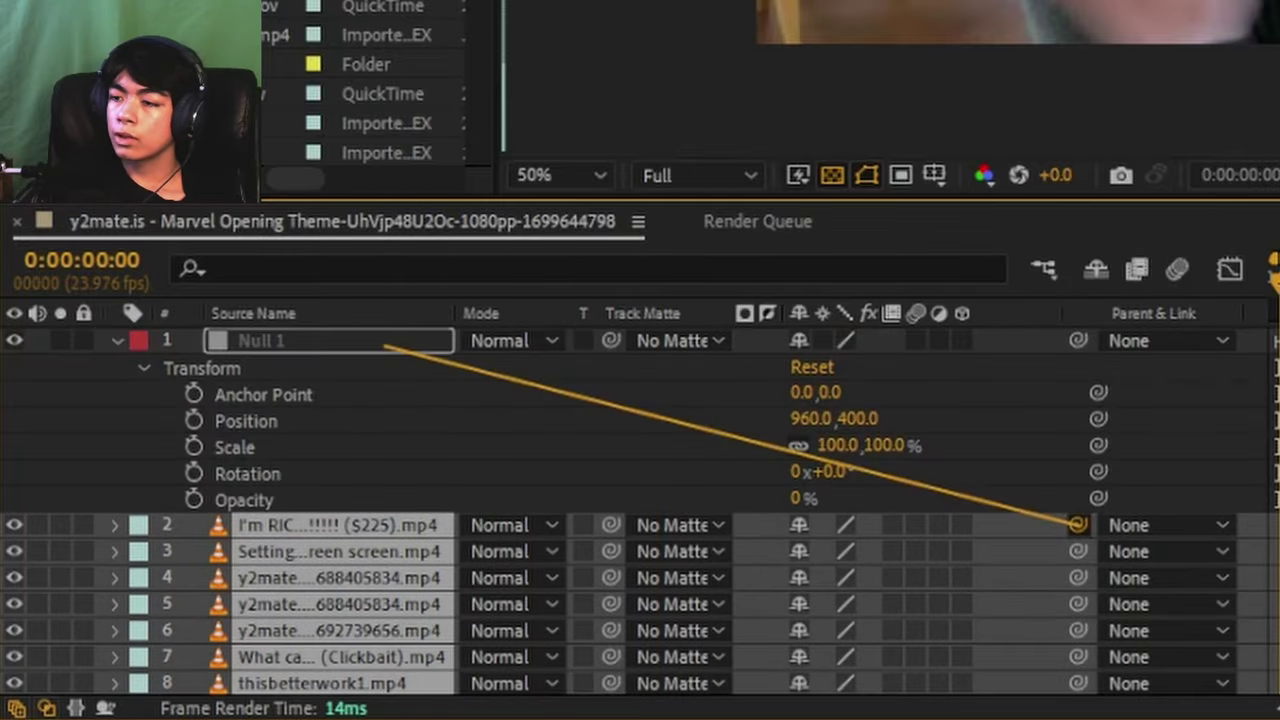
left_click_drag(867, 455, 853, 395)
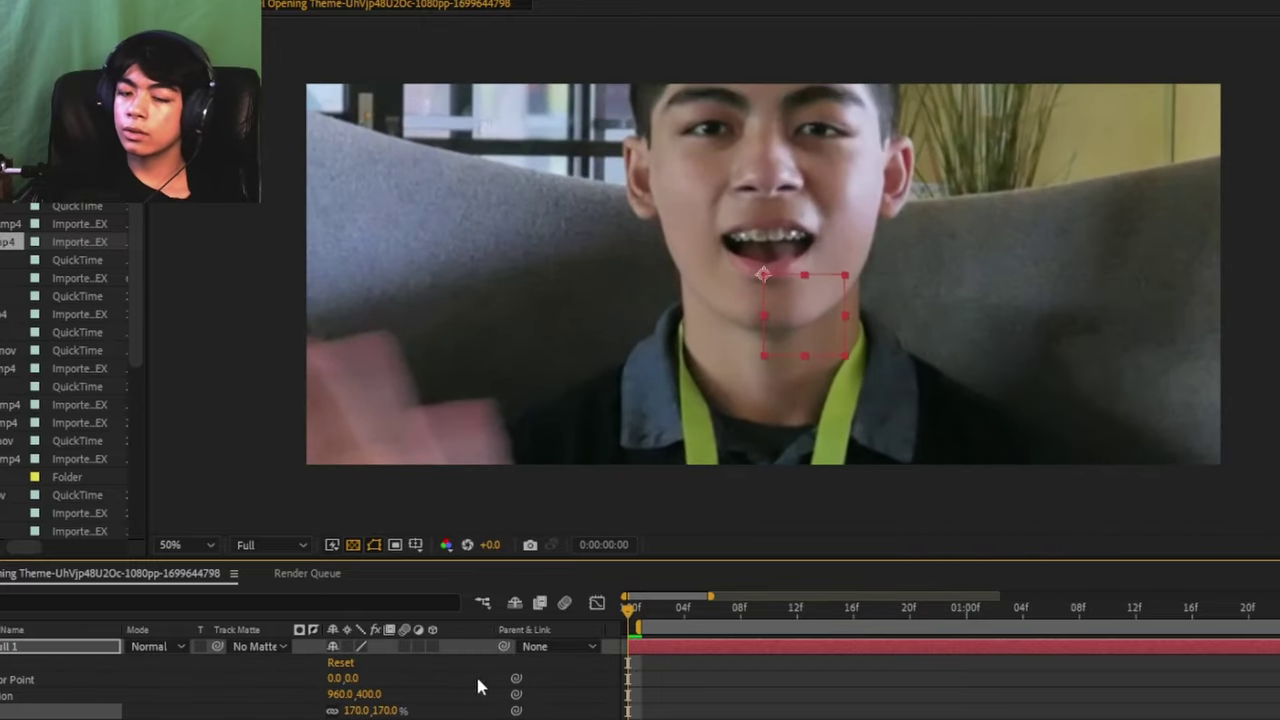
Step: Revert the null's scale change and add a new layer to the composition
key("ctrl+z")
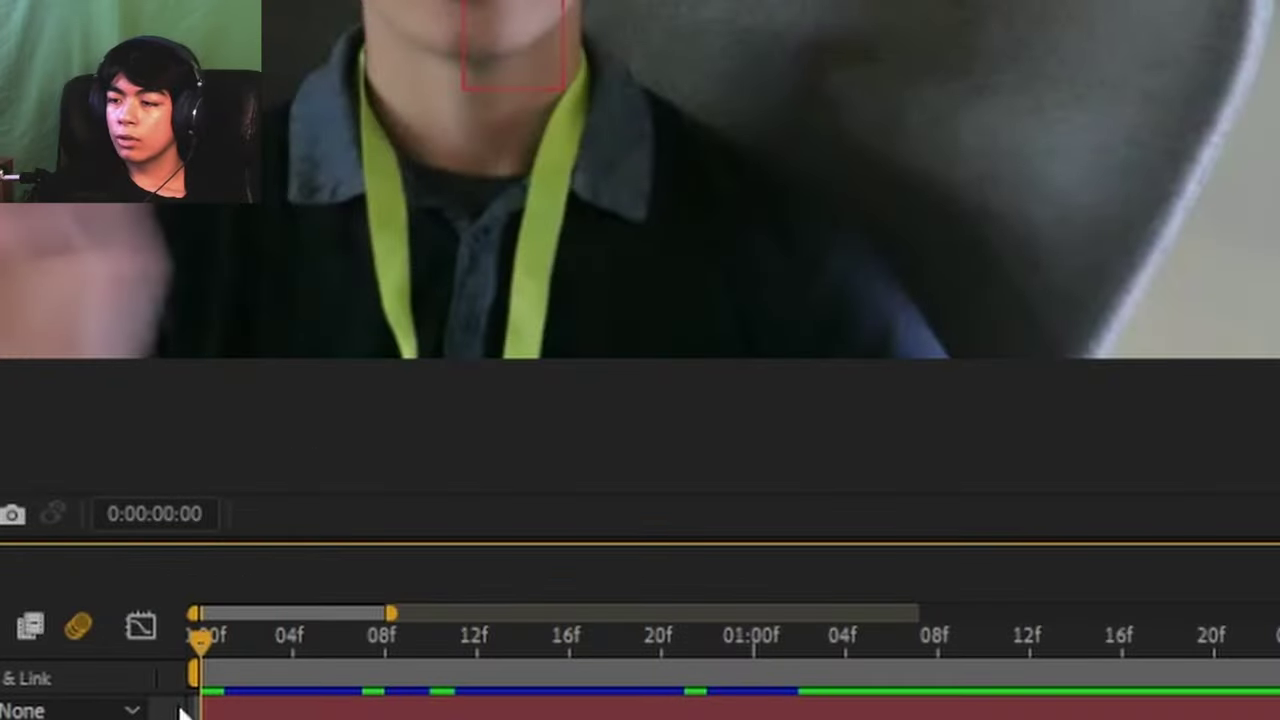
right_click(180, 222)
mouse_move(368, 247)
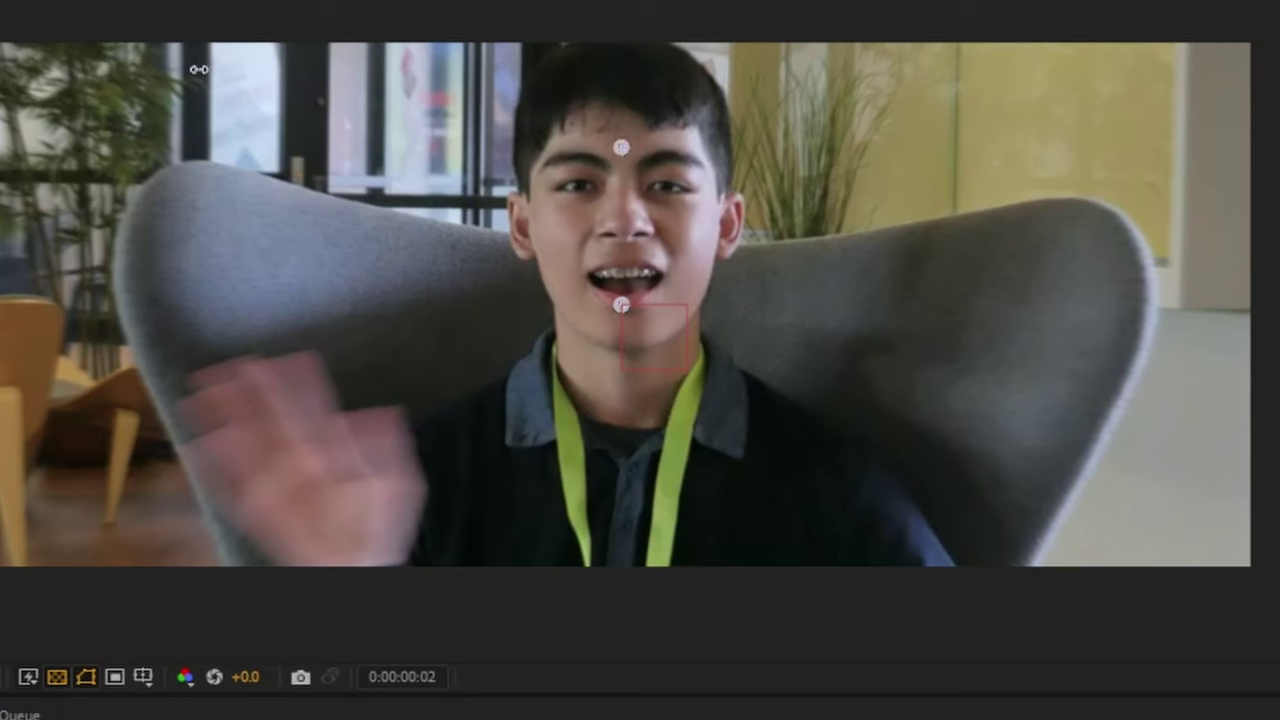
Step: Step back and forth through frames to check the scale animation
key("Page_Up")
key("Page_Up")
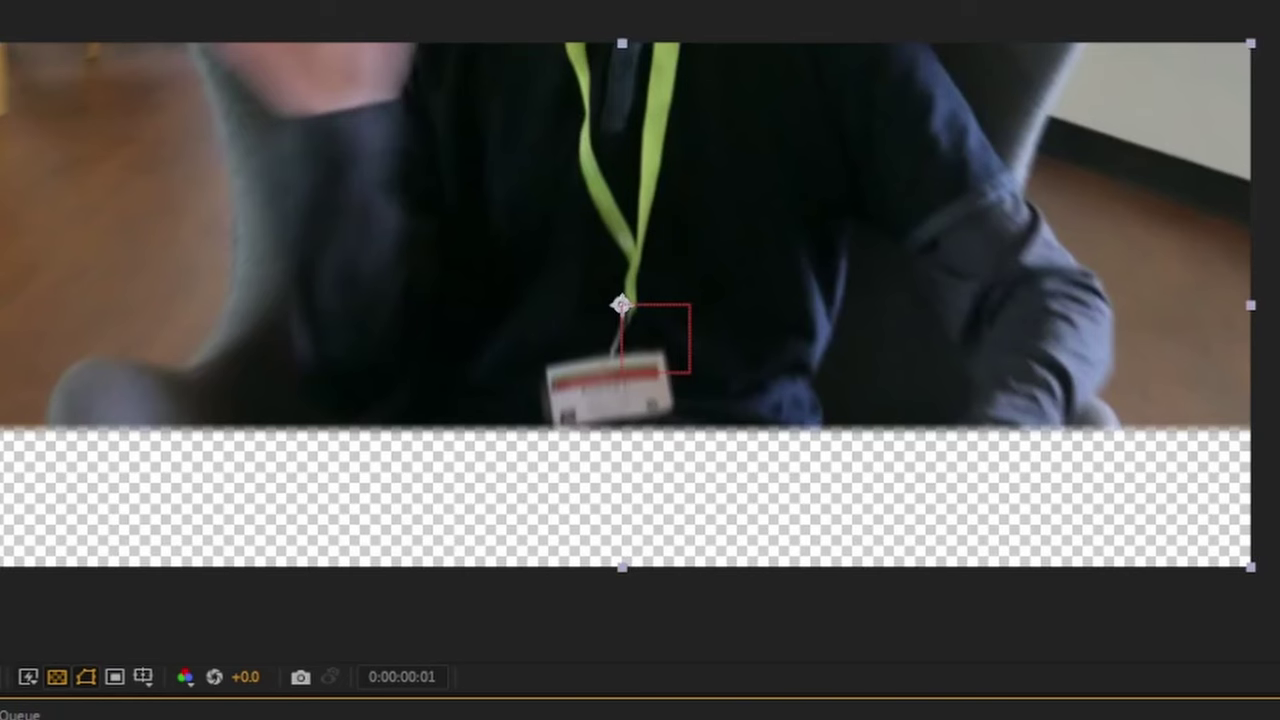
key("Page_Down")
key("Page_Down")
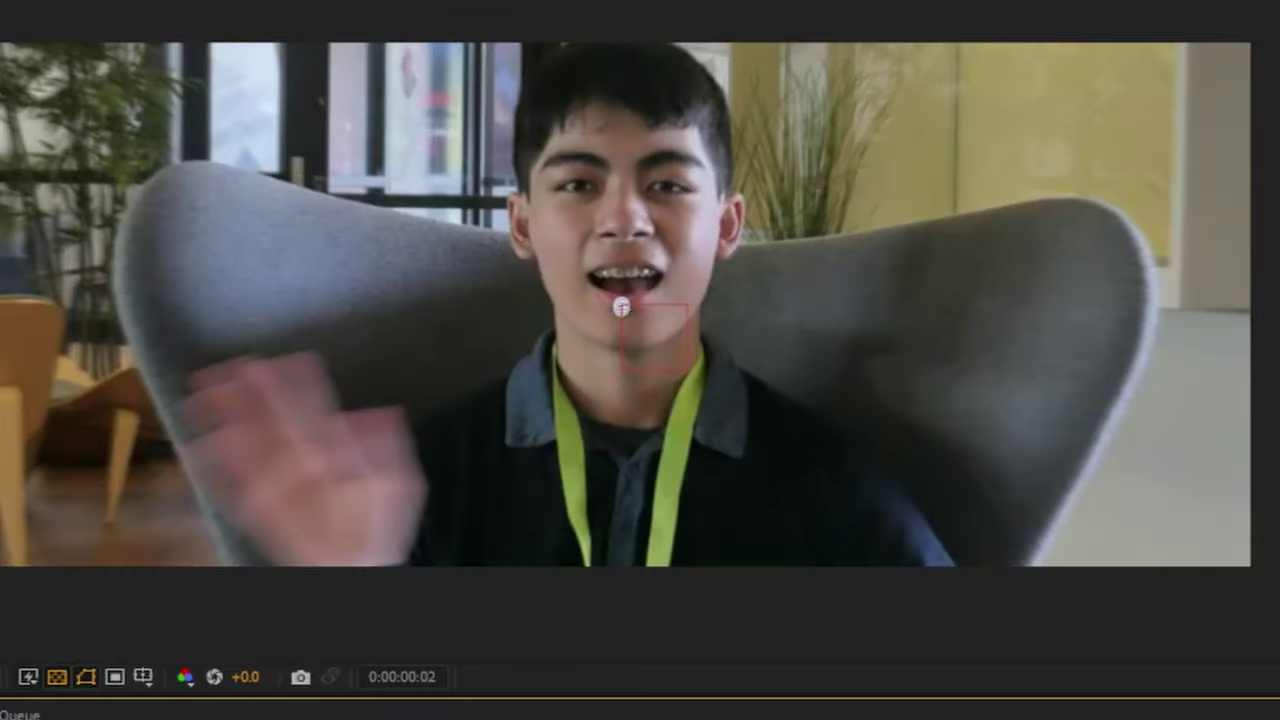
key("Page_Up")
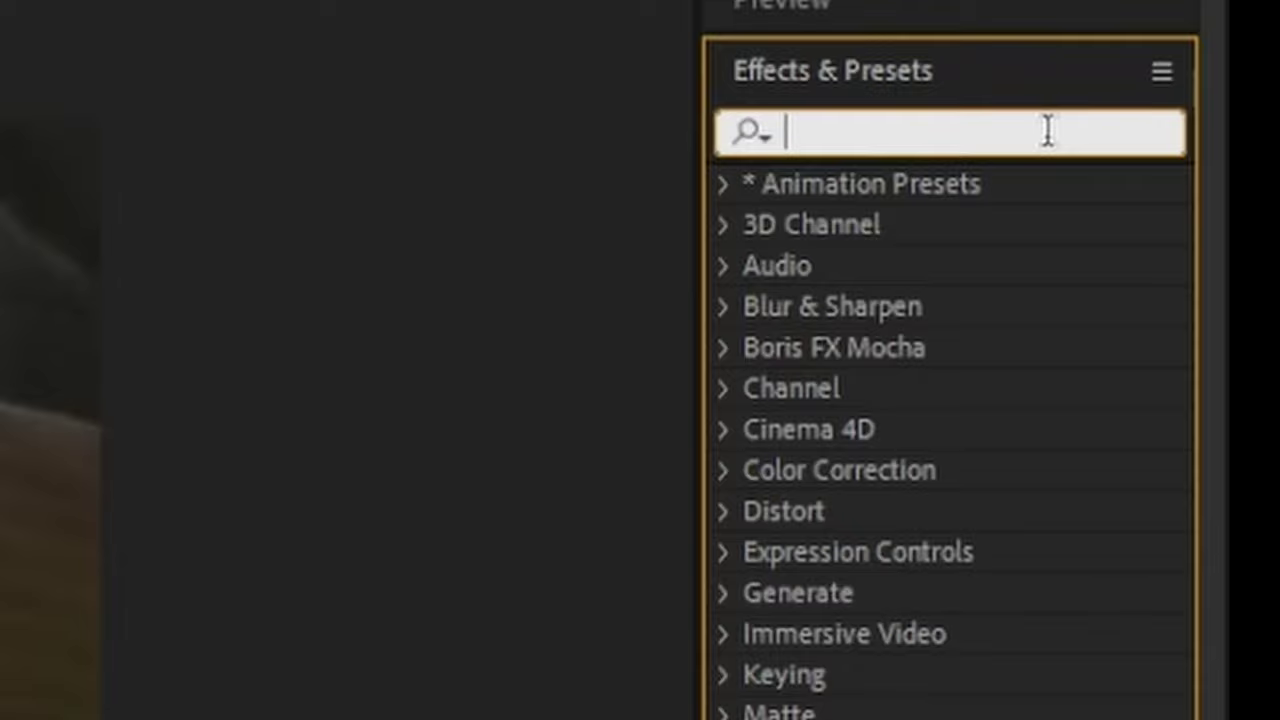
Step: Search 'lumetri', apply Lumetri Color to layer 2, and collapse its properties
type("lume")
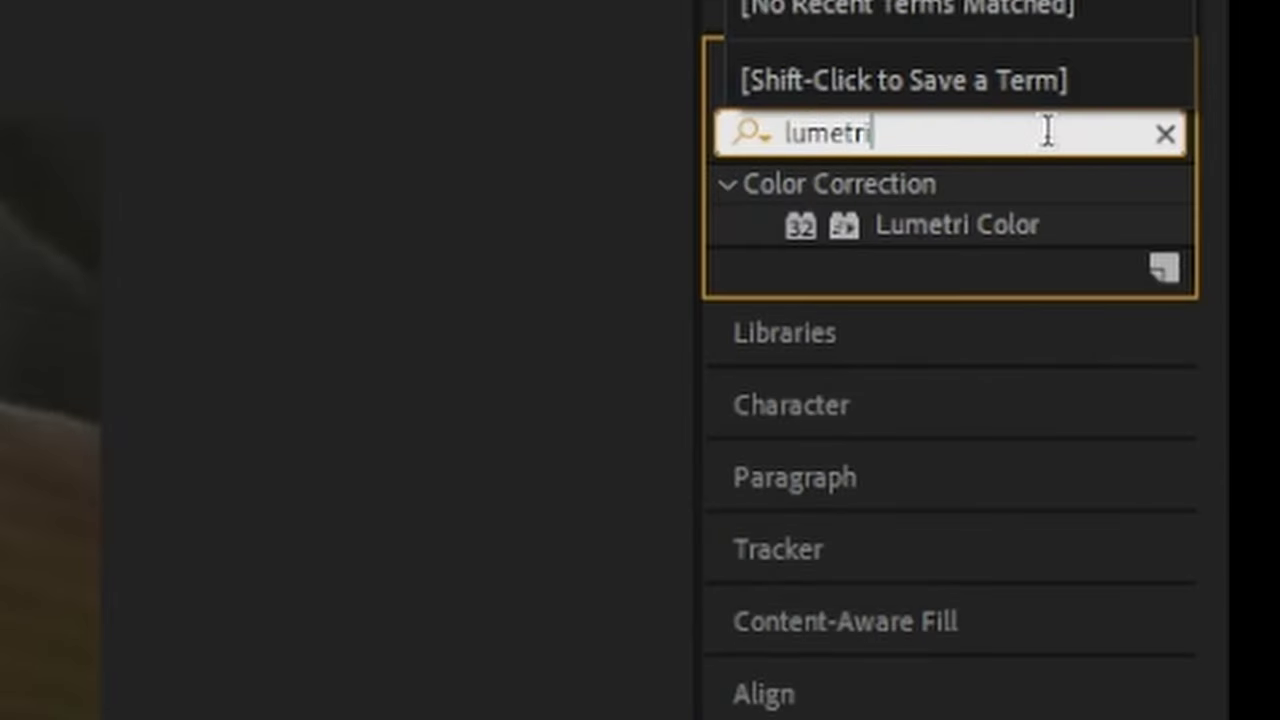
type("tri")
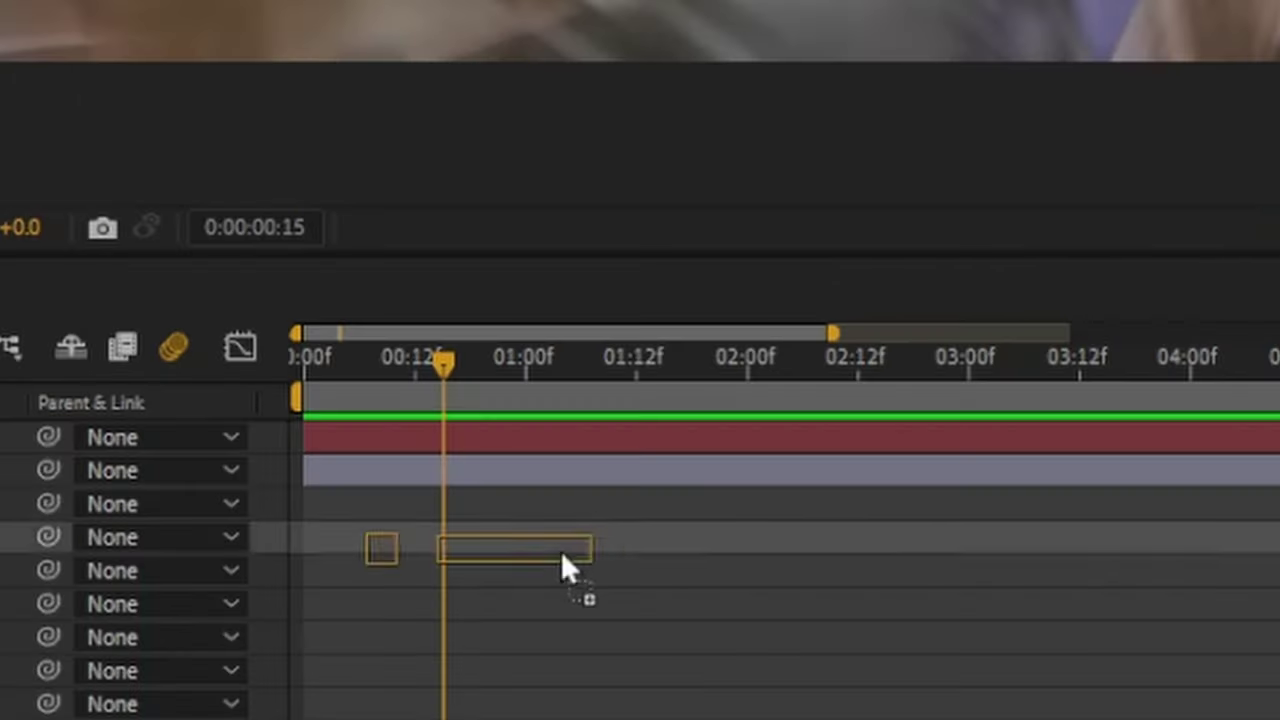
left_click_drag(560, 550, 669, 457)
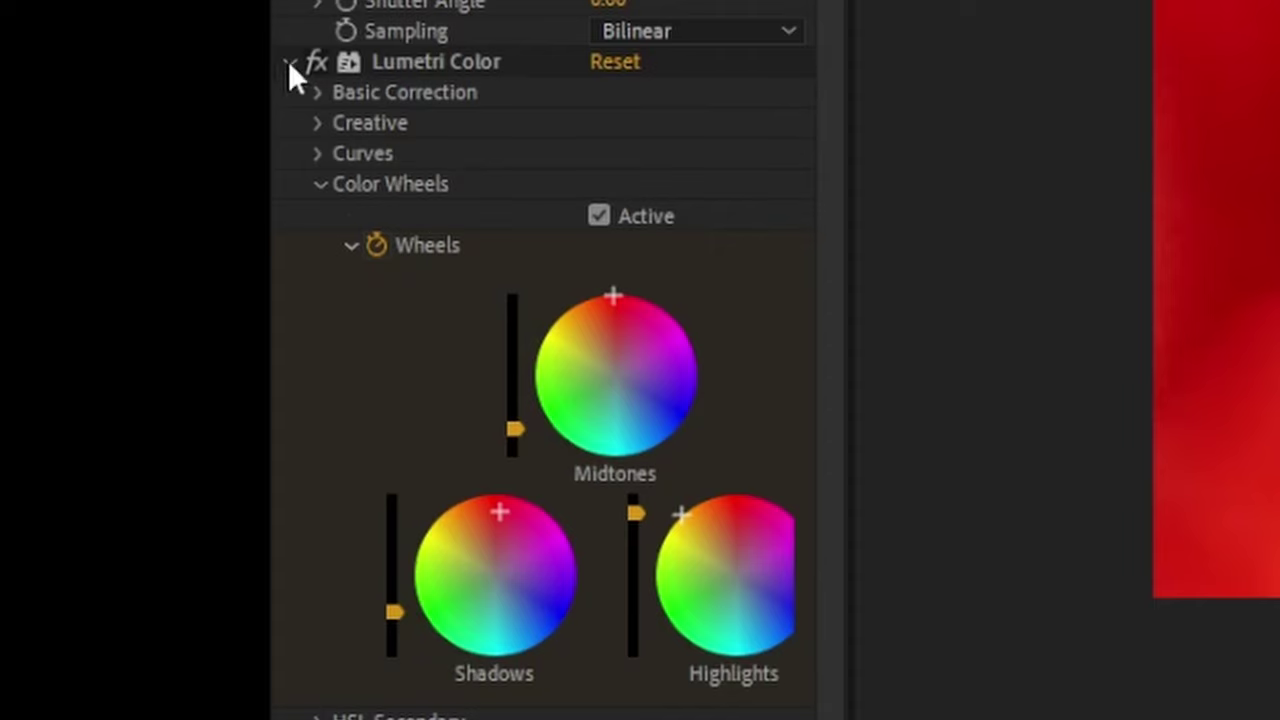
left_click(289, 63)
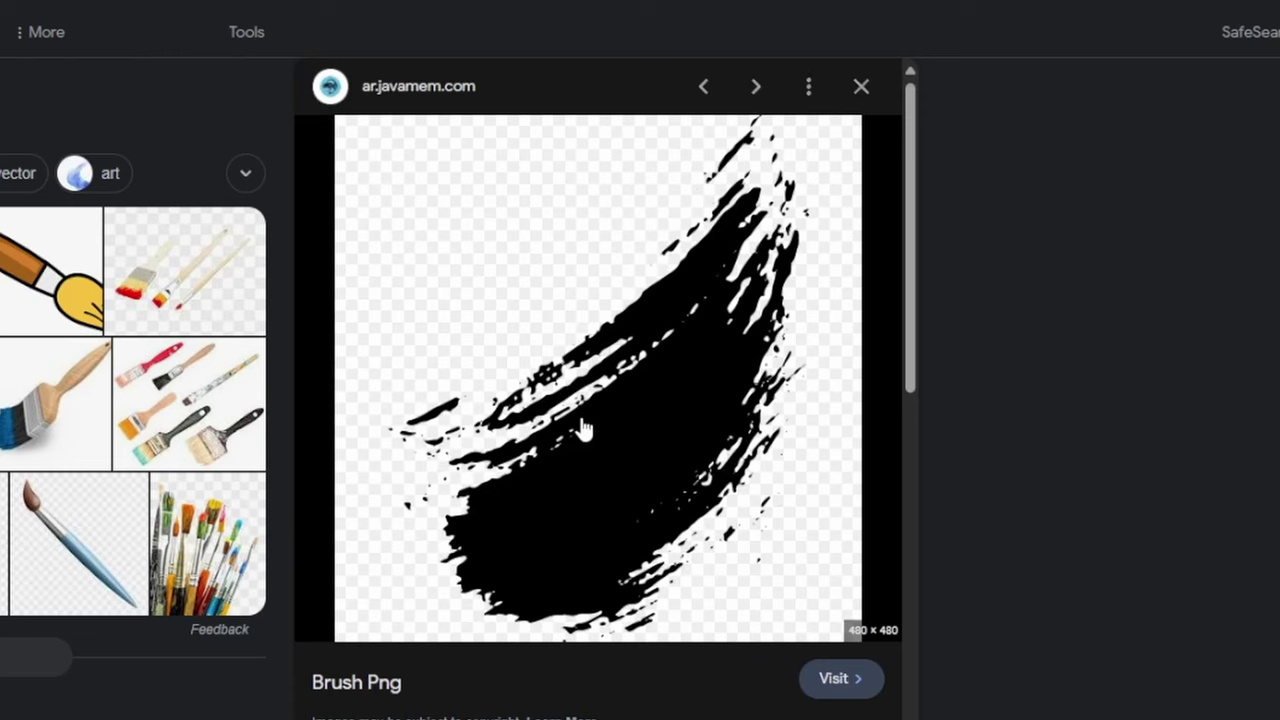
Step: Save the black Brush Png stroke image to the computer
right_click(585, 412)
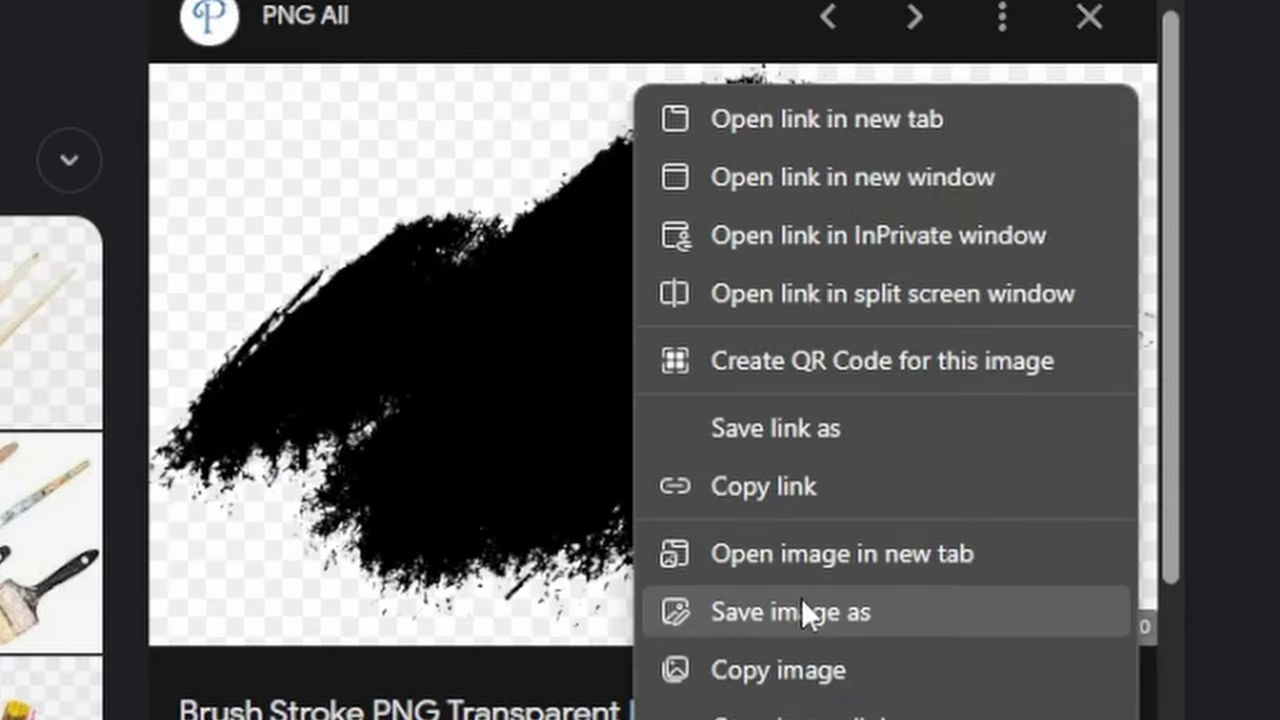
left_click(801, 598)
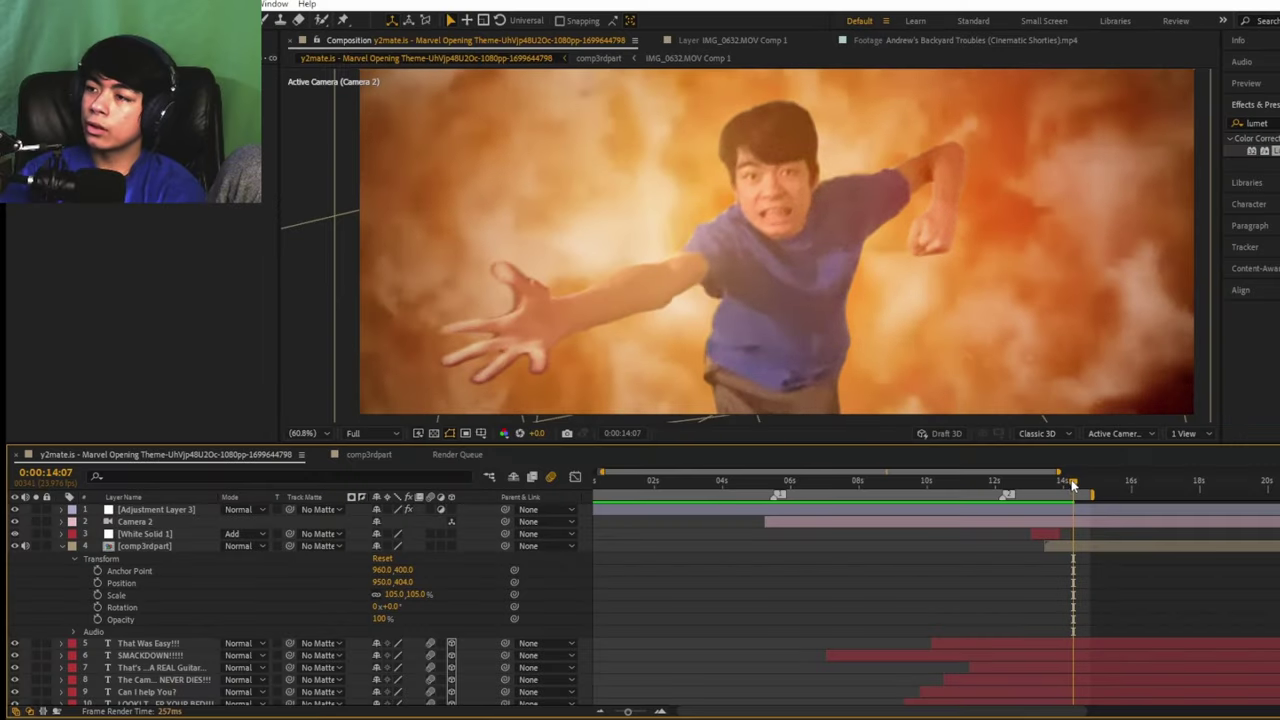
Step: Reposition the camera in the composition view
left_click_drag(880, 230, 938, 320)
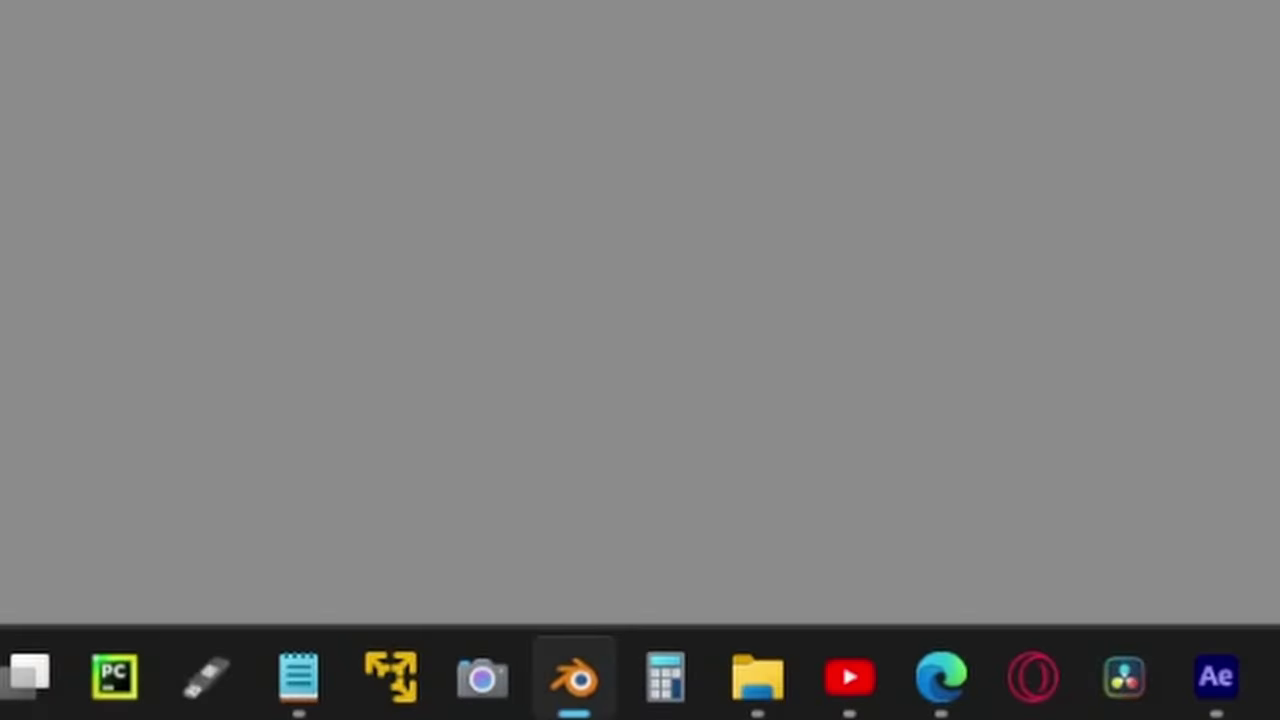
Step: Flatten the cube into a thin slab and add a camera to the scene
scroll(591, 286, "up", 10)
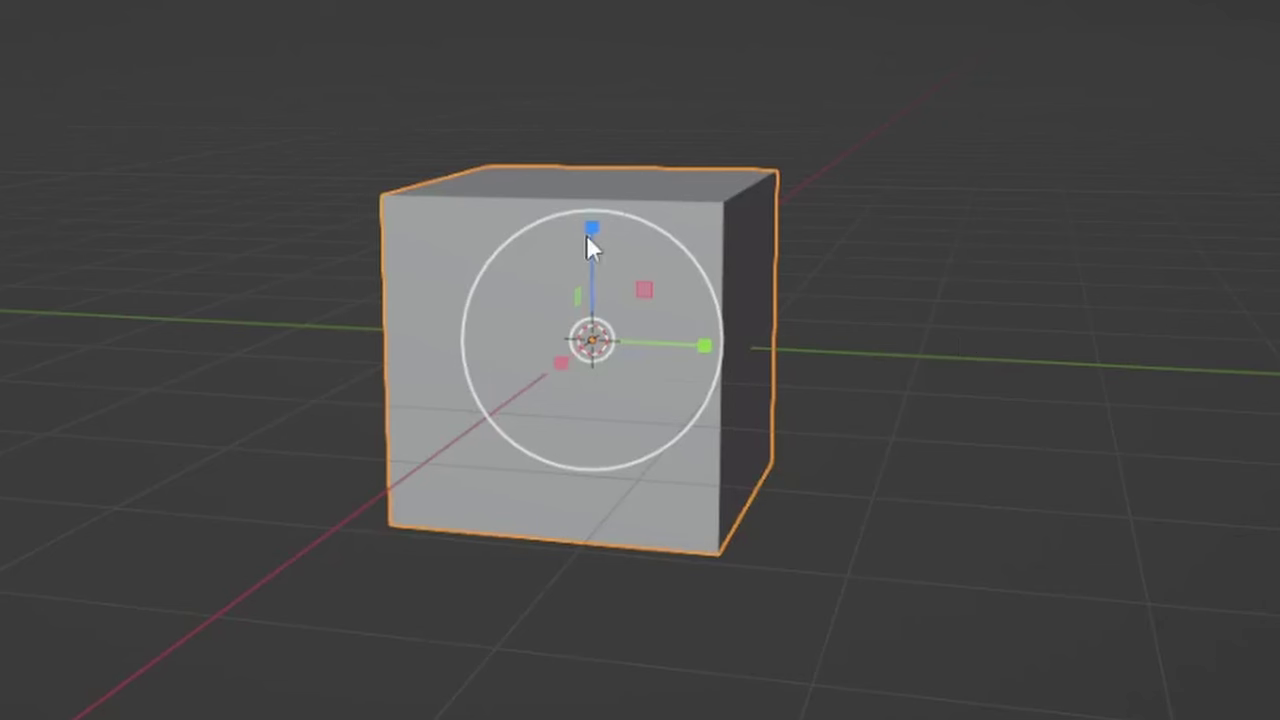
left_click_drag(587, 237, 596, 305)
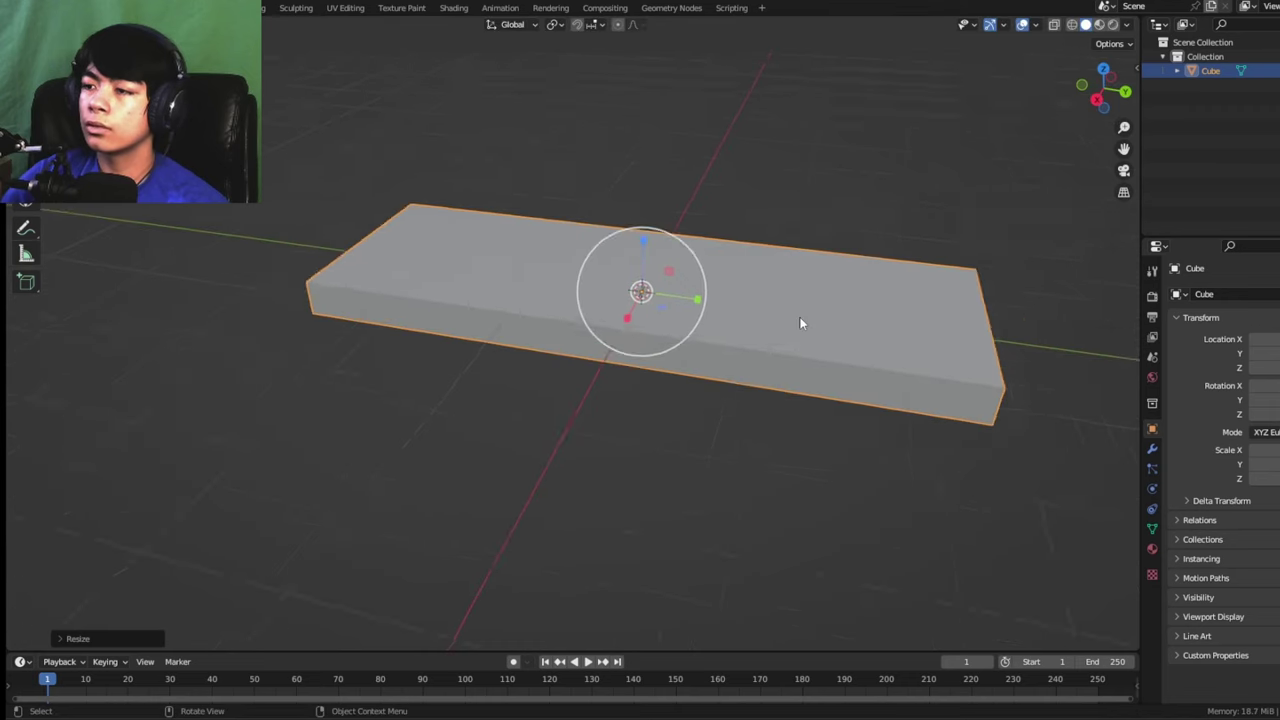
key("shift+a")
left_click(178, 470)
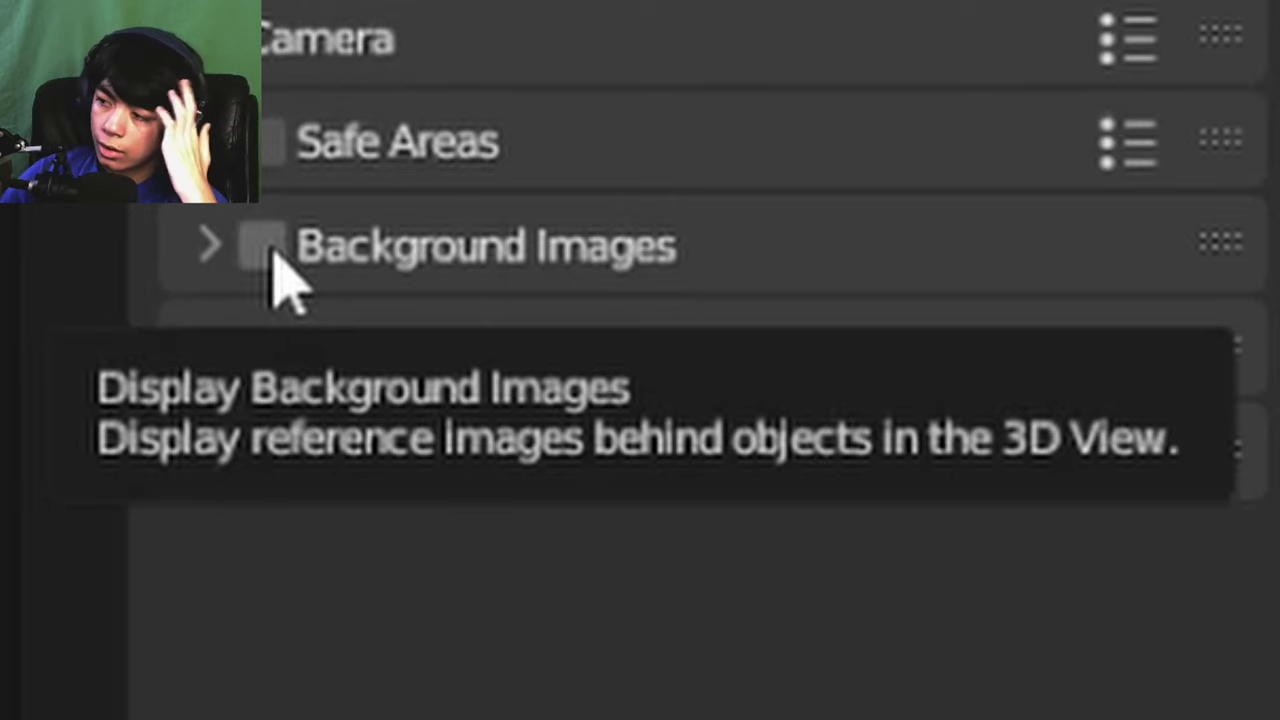
Step: Load the Marvel Opening Theme movie clip as the camera's background image
left_click(1186, 533)
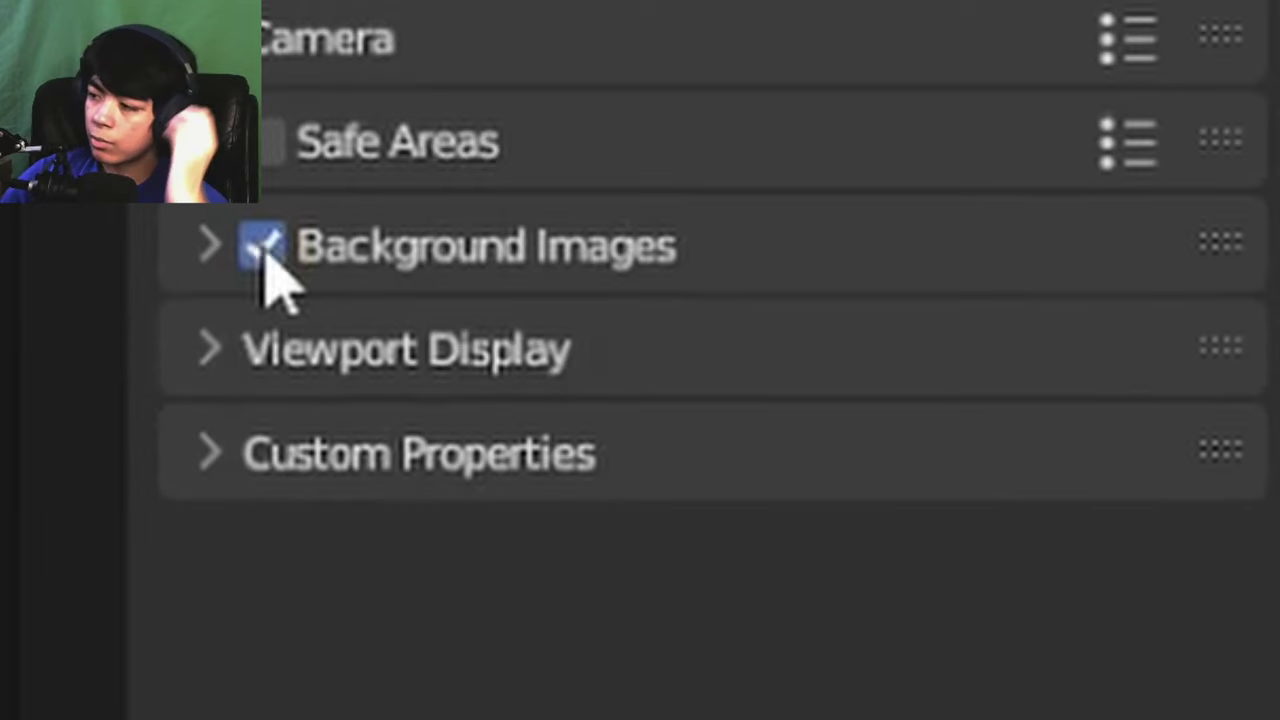
left_click(1197, 533)
left_click(1278, 556)
left_click(1068, 585)
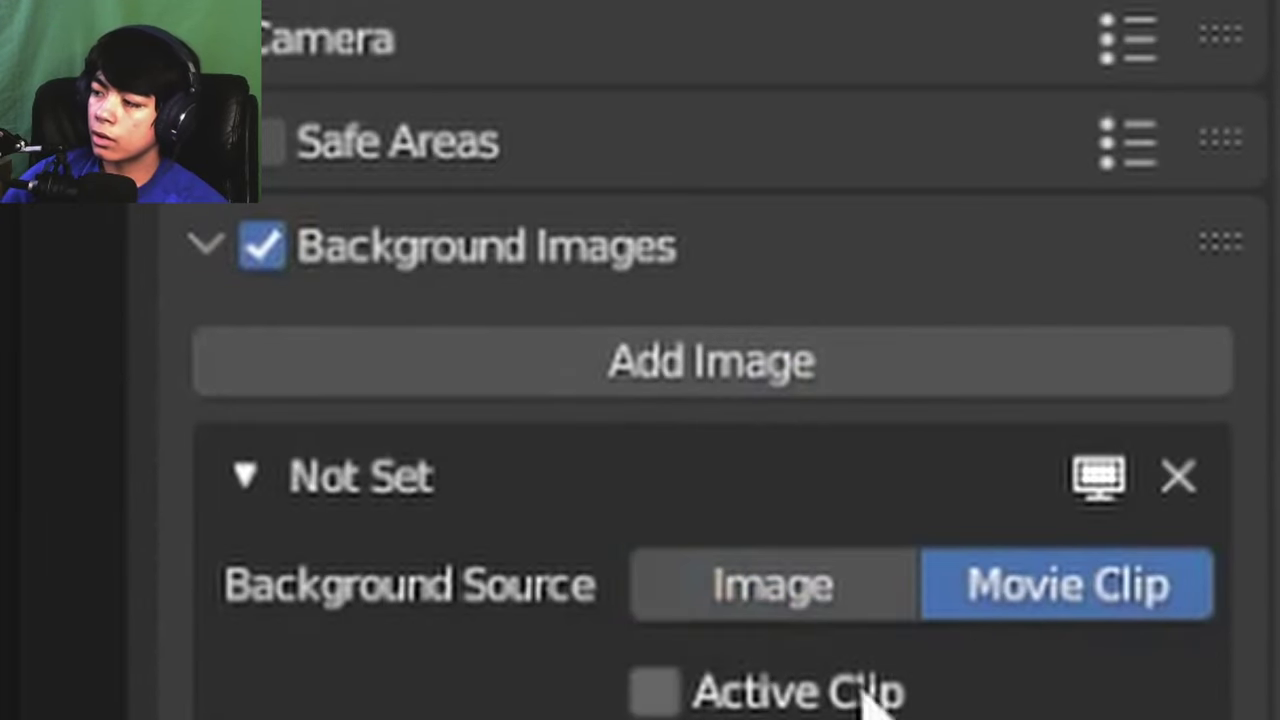
left_click(1207, 637)
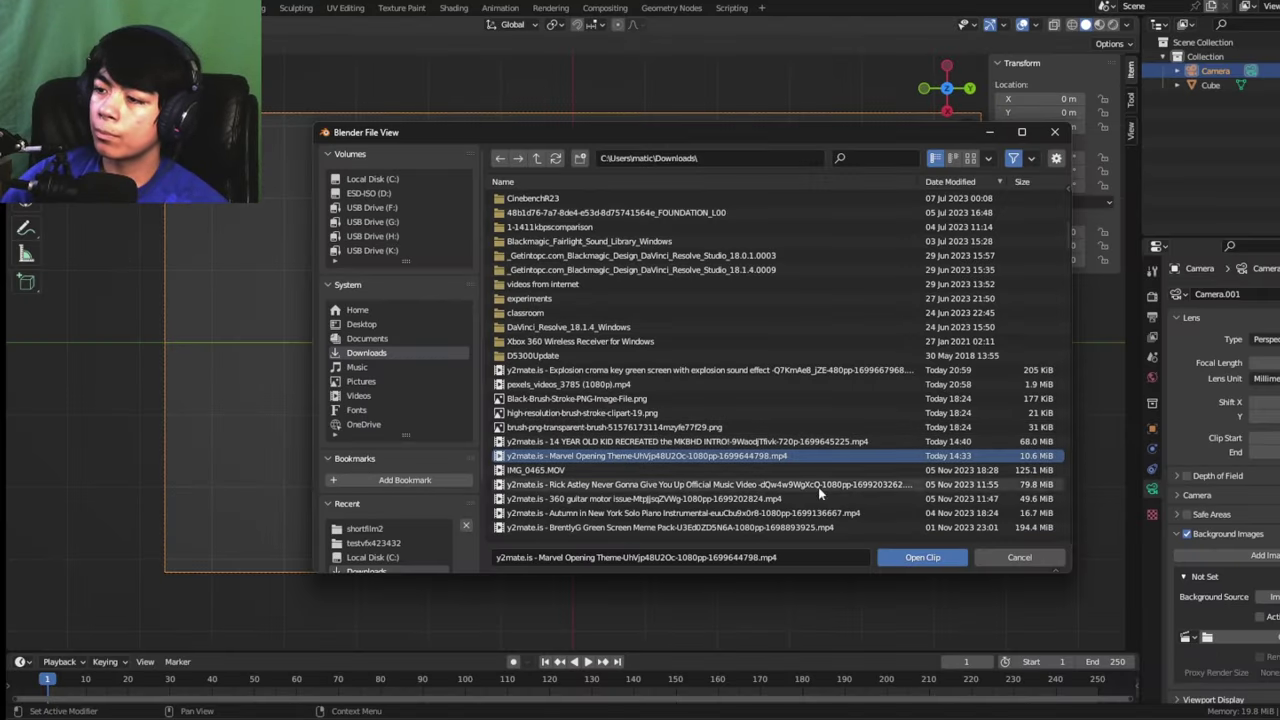
left_click(897, 563)
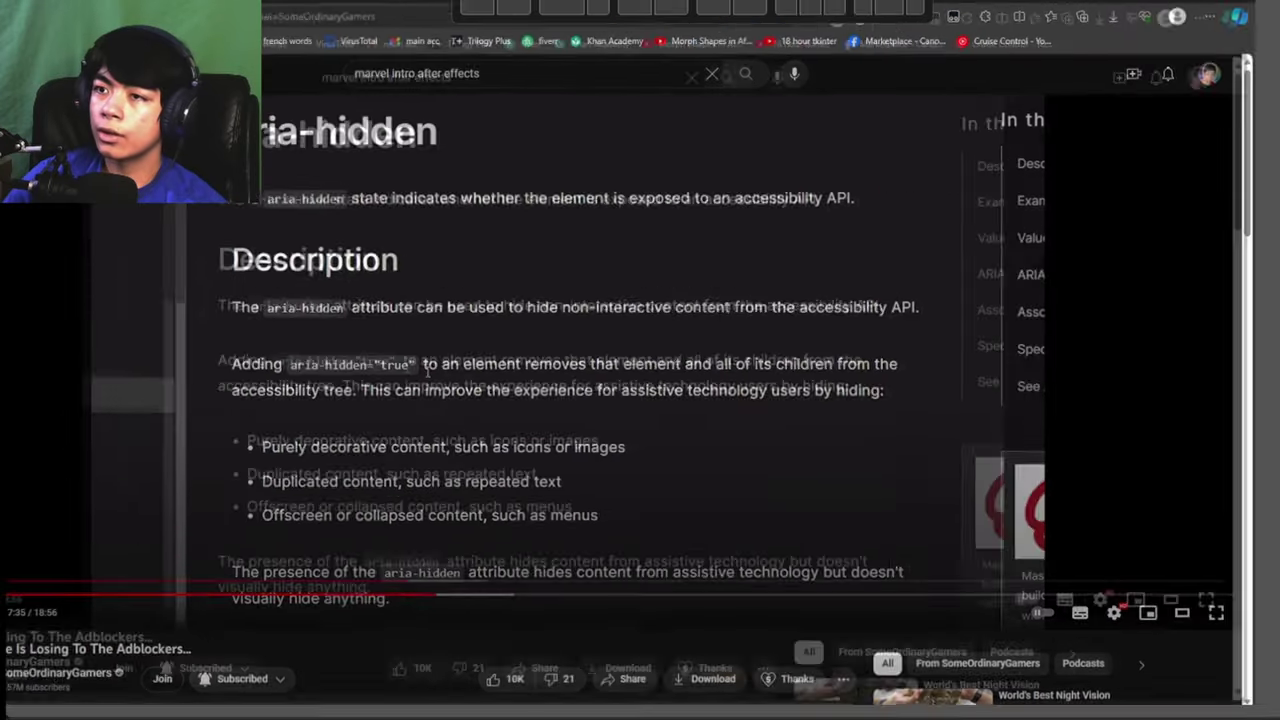
Step: Open a fresh browser tab and scroll down through the page
key("ctrl+t")
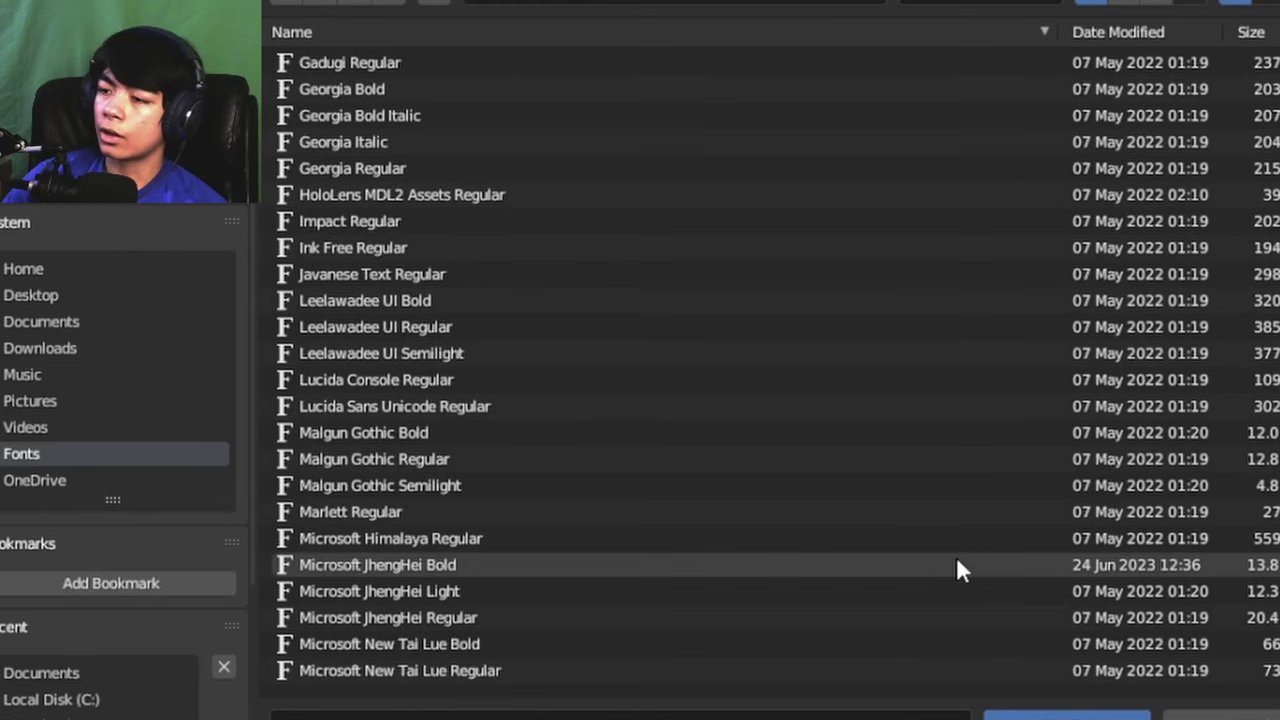
scroll(956, 556, "down", 4)
scroll(952, 569, "down", 20)
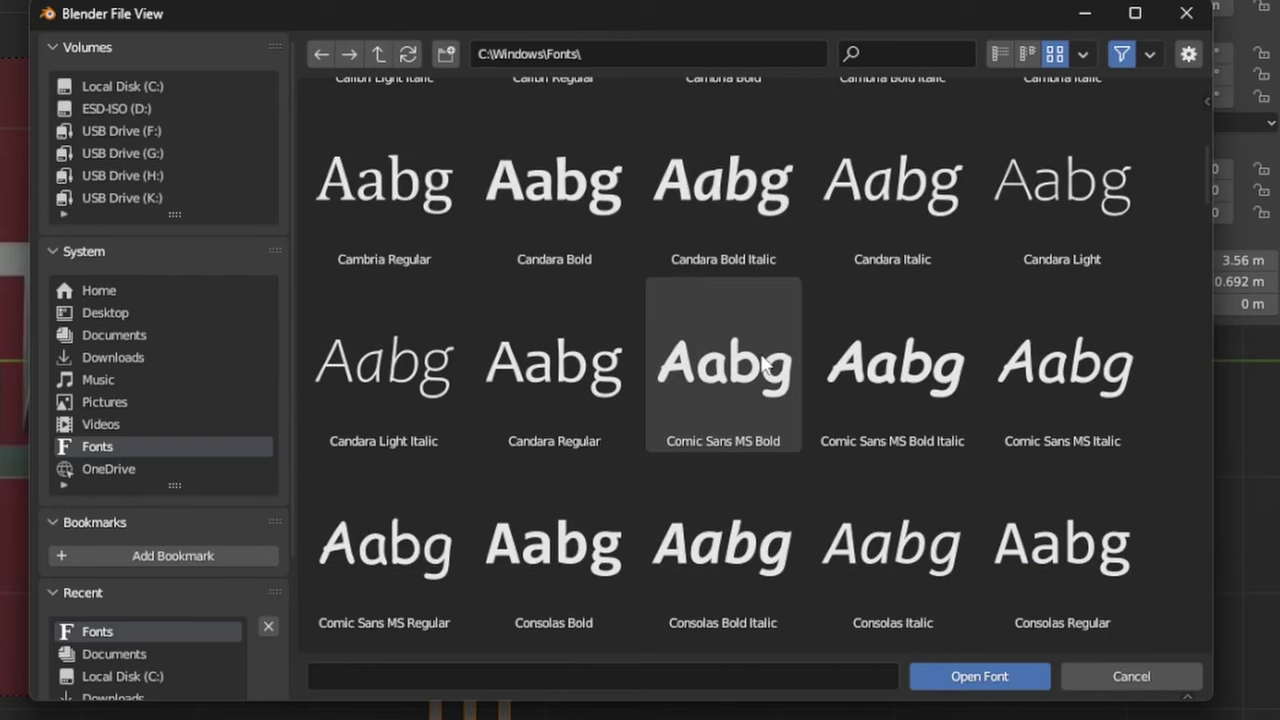
scroll(763, 365, "down", 5)
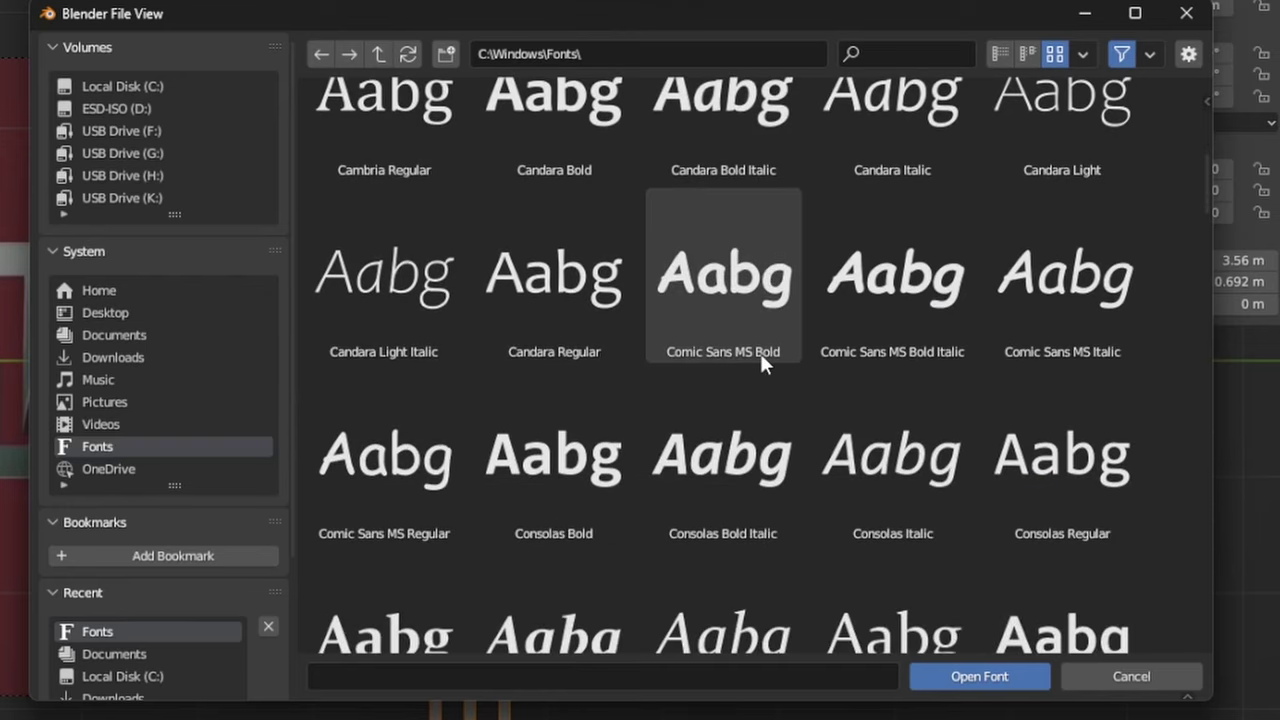
scroll(763, 365, "down", 2)
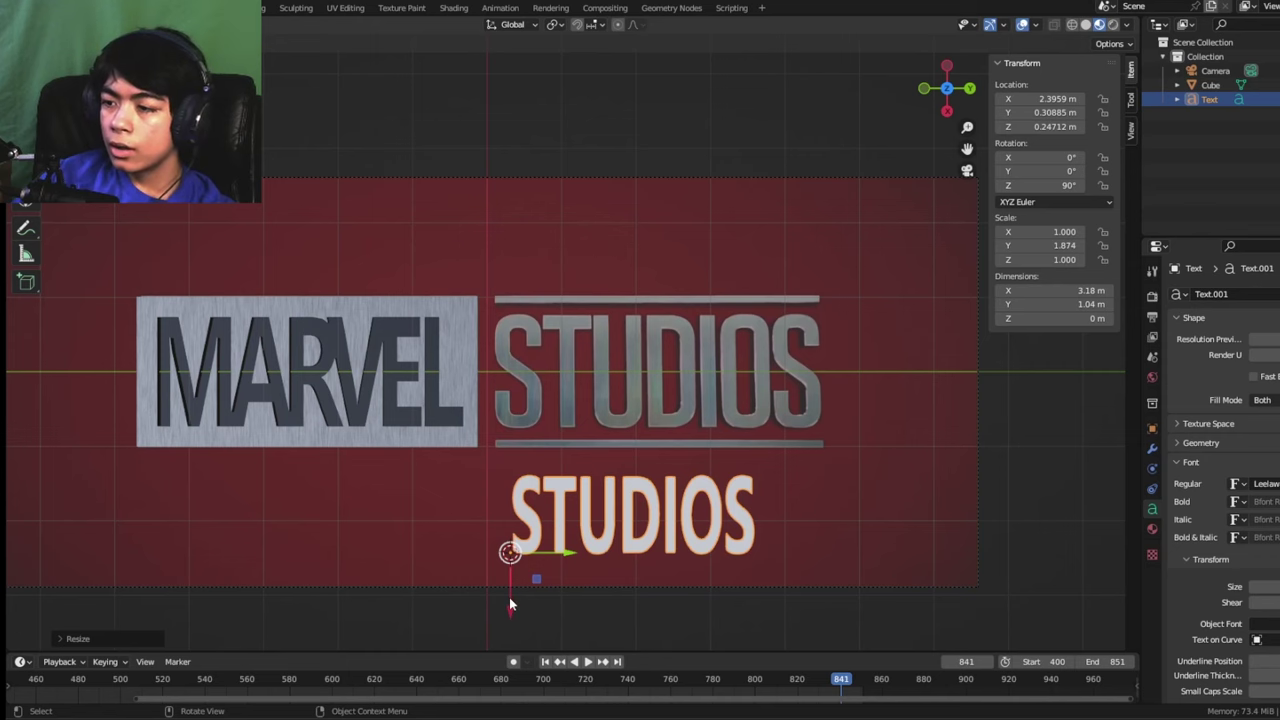
Step: Move the STUDIOS text onto the reference logo and centre its origin
left_click_drag(509, 597, 509, 455)
left_click(610, 392)
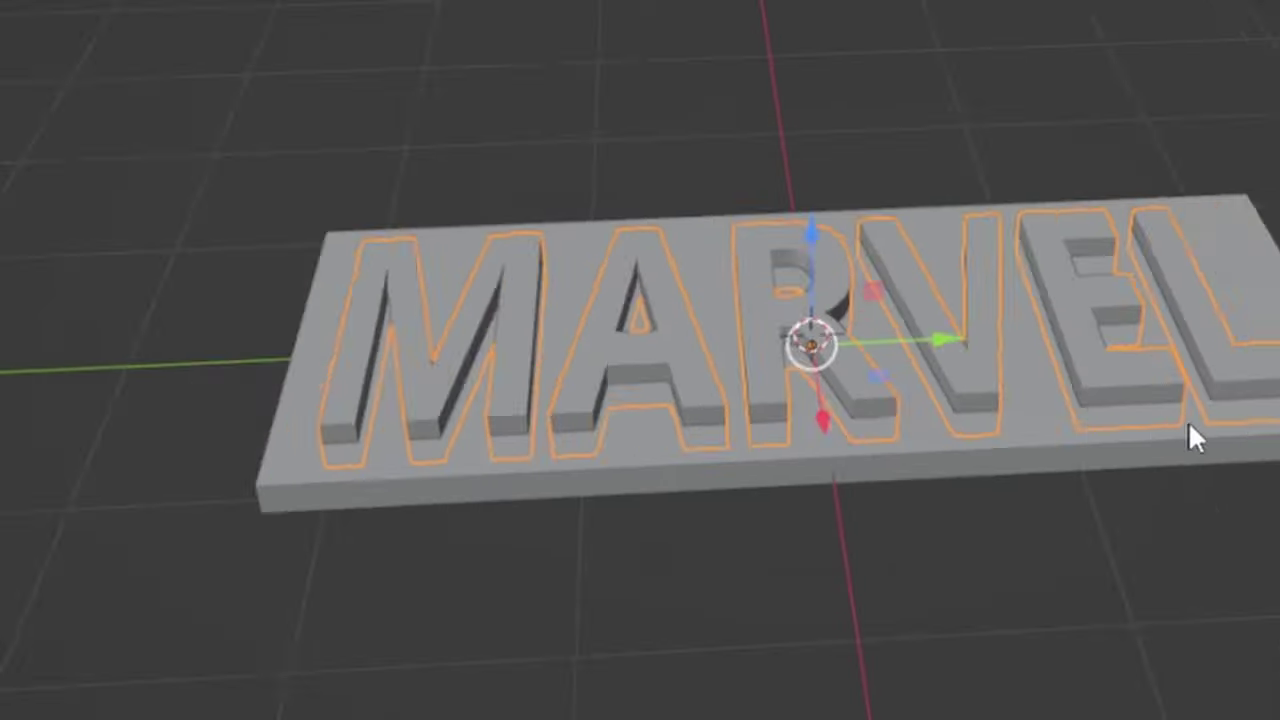
scroll(1200, 440, "up", 4)
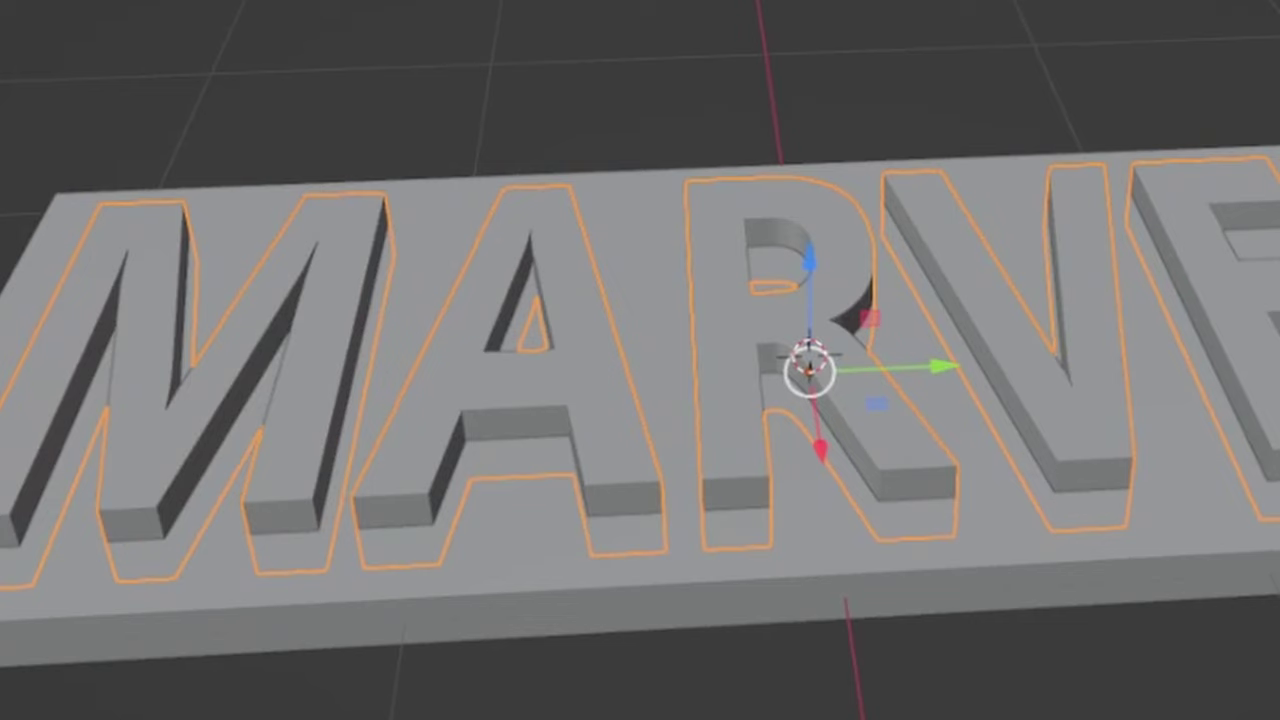
Step: Separate MARVEL into per-letter objects by loose parts and select a letter to reposition
key("Tab")
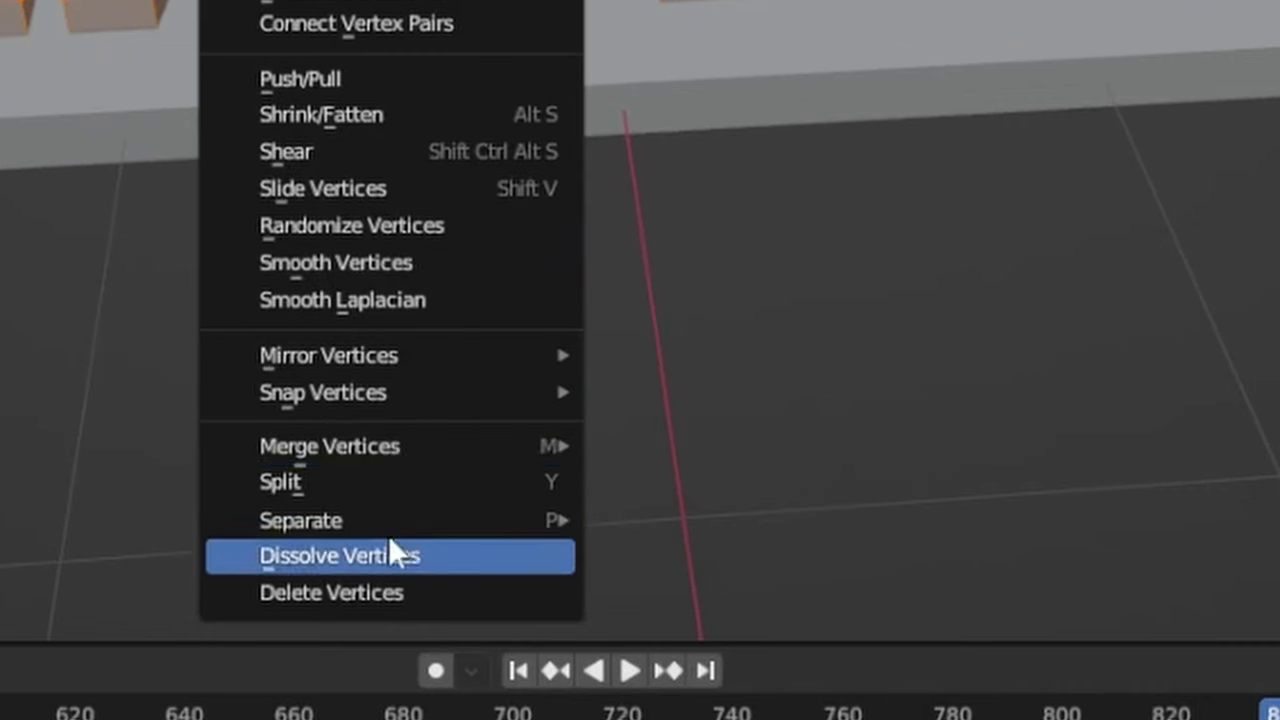
mouse_move(376, 528)
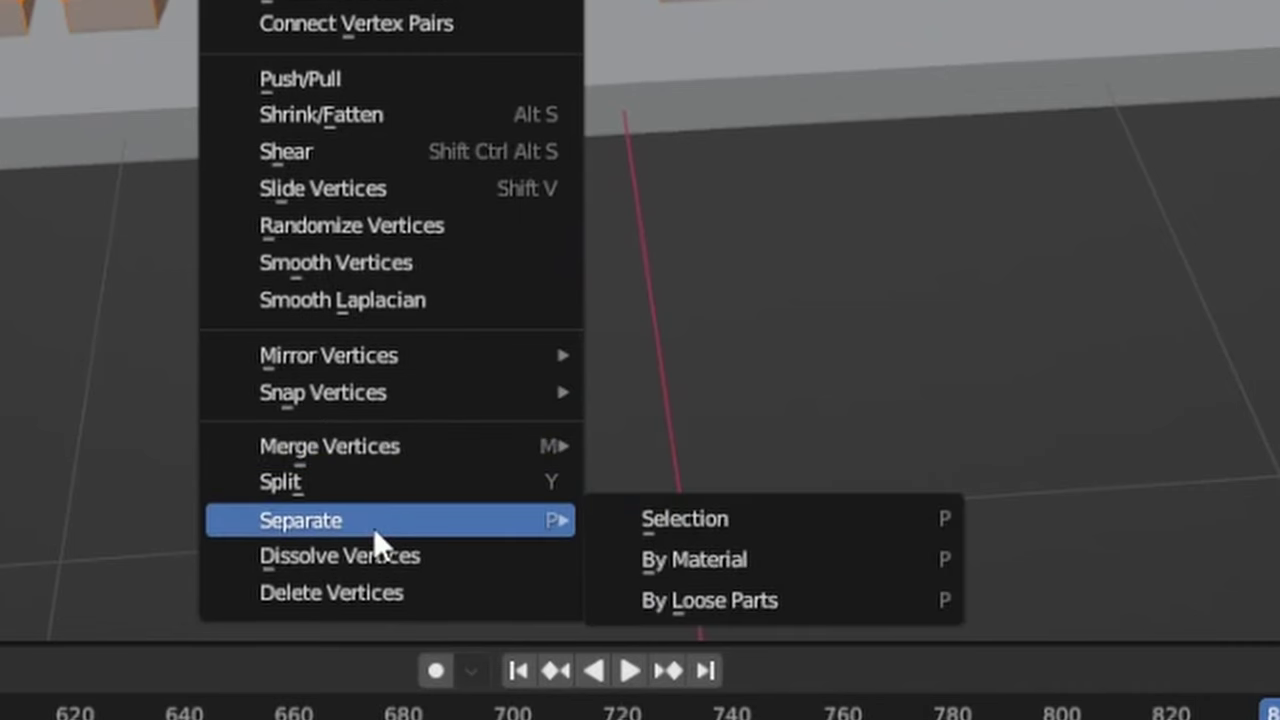
left_click(819, 600)
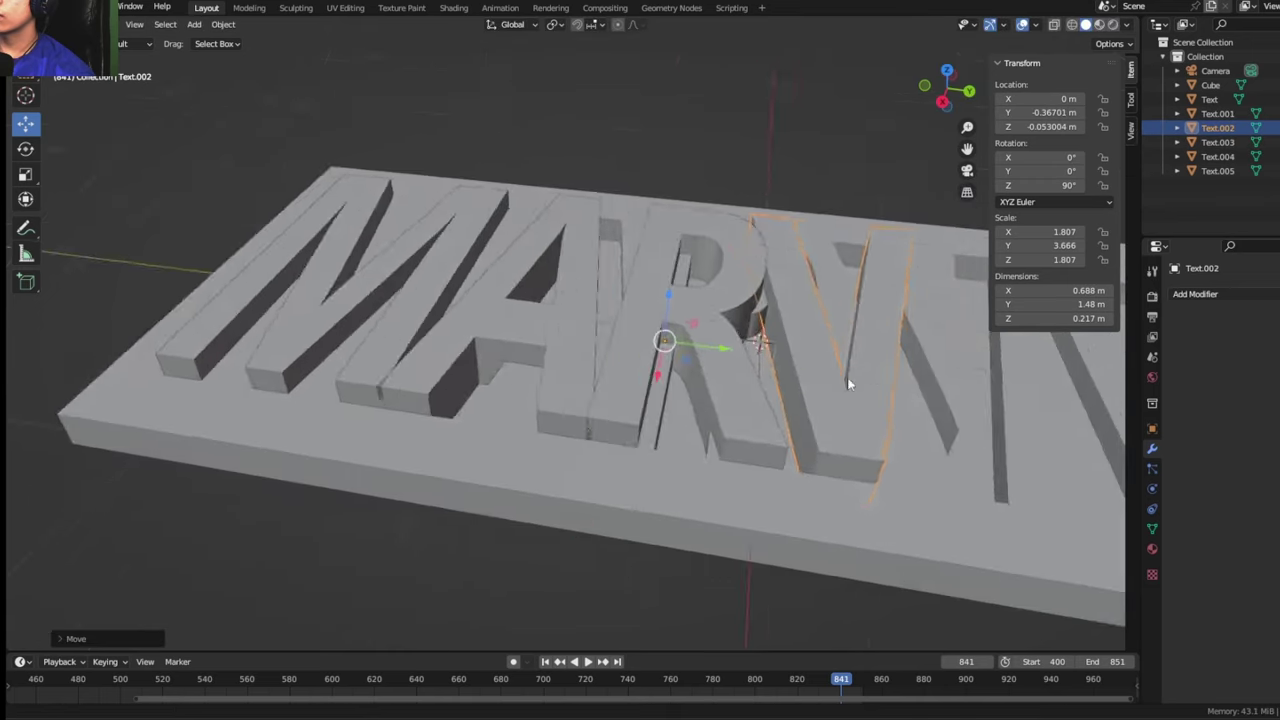
left_click(466, 350)
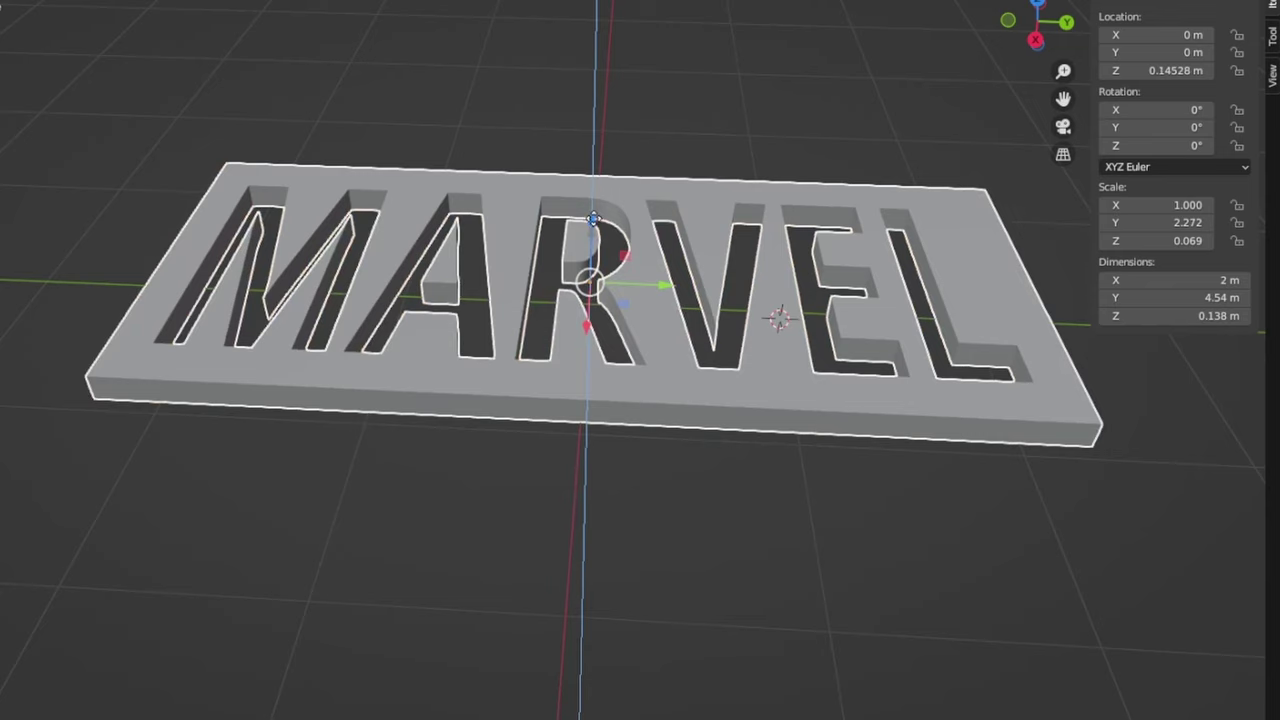
Step: Move the letter cutter along Z to set the Boolean cut depth into the slab
left_click_drag(593, 218, 575, 182)
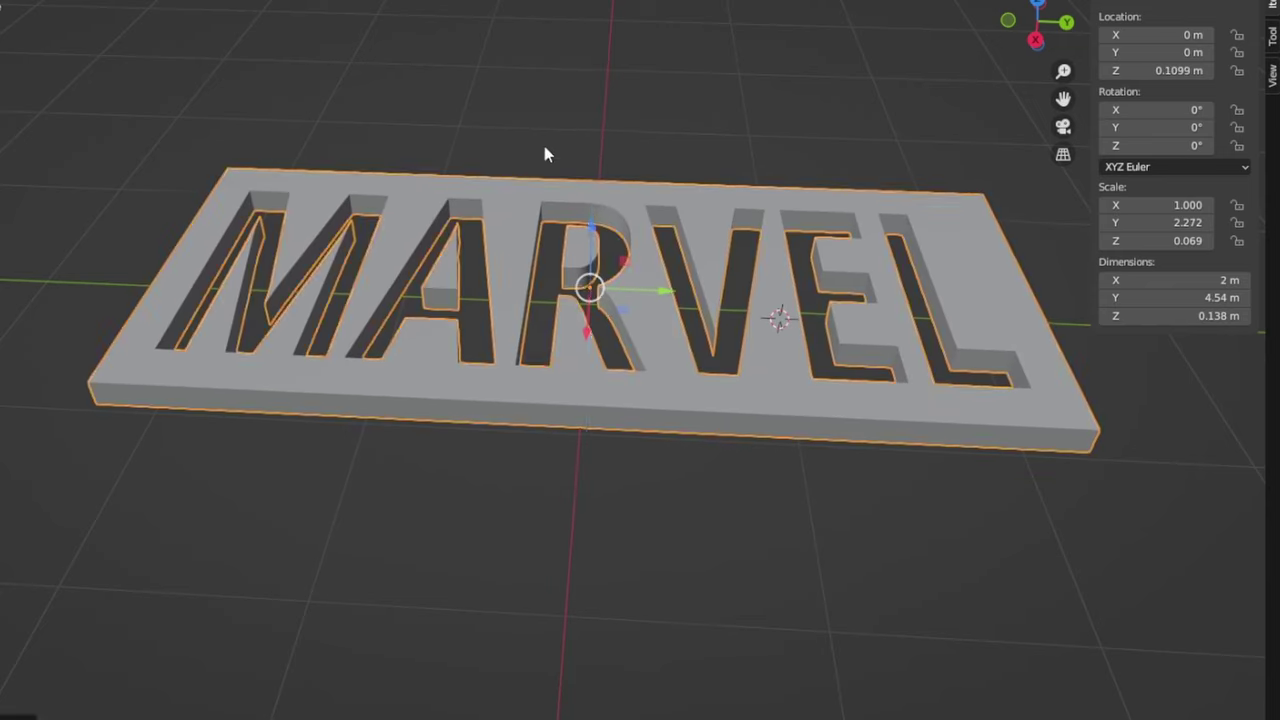
scroll(690, 260, "up", 4)
scroll(571, 360, "down", 3)
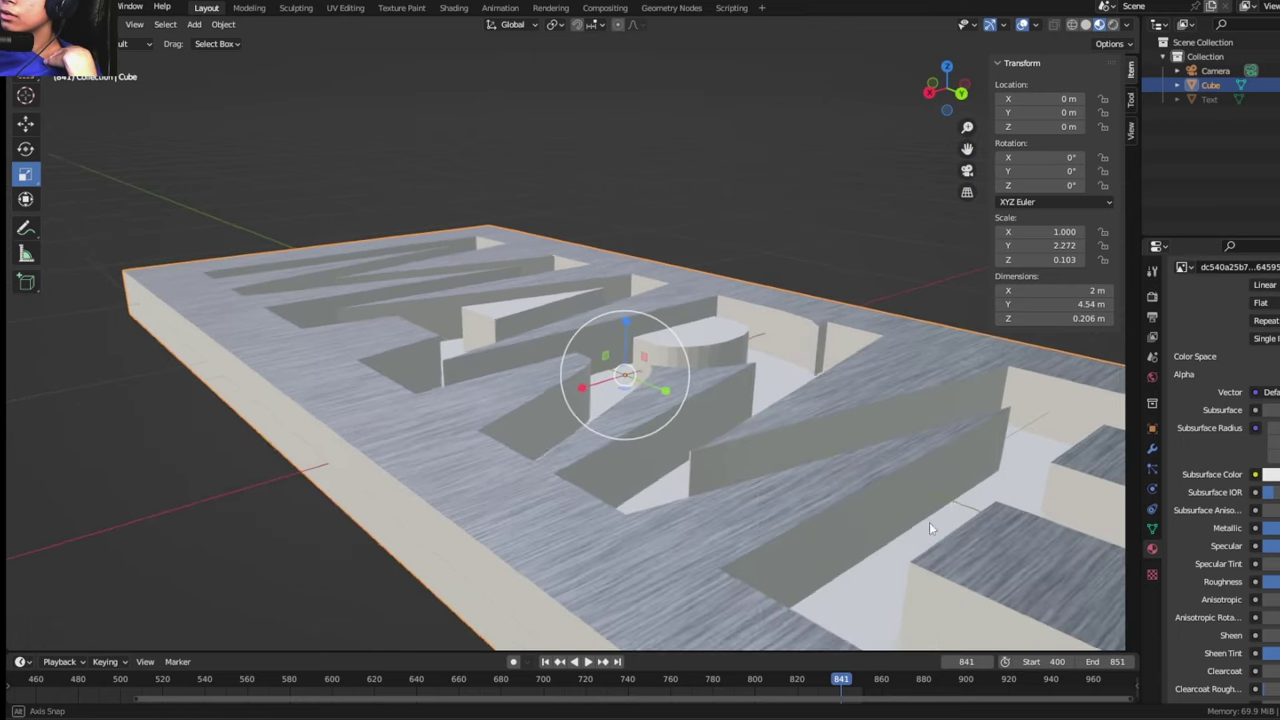
Step: Open the Add Modifier menu in the slab's Modifier properties
left_click(1229, 295)
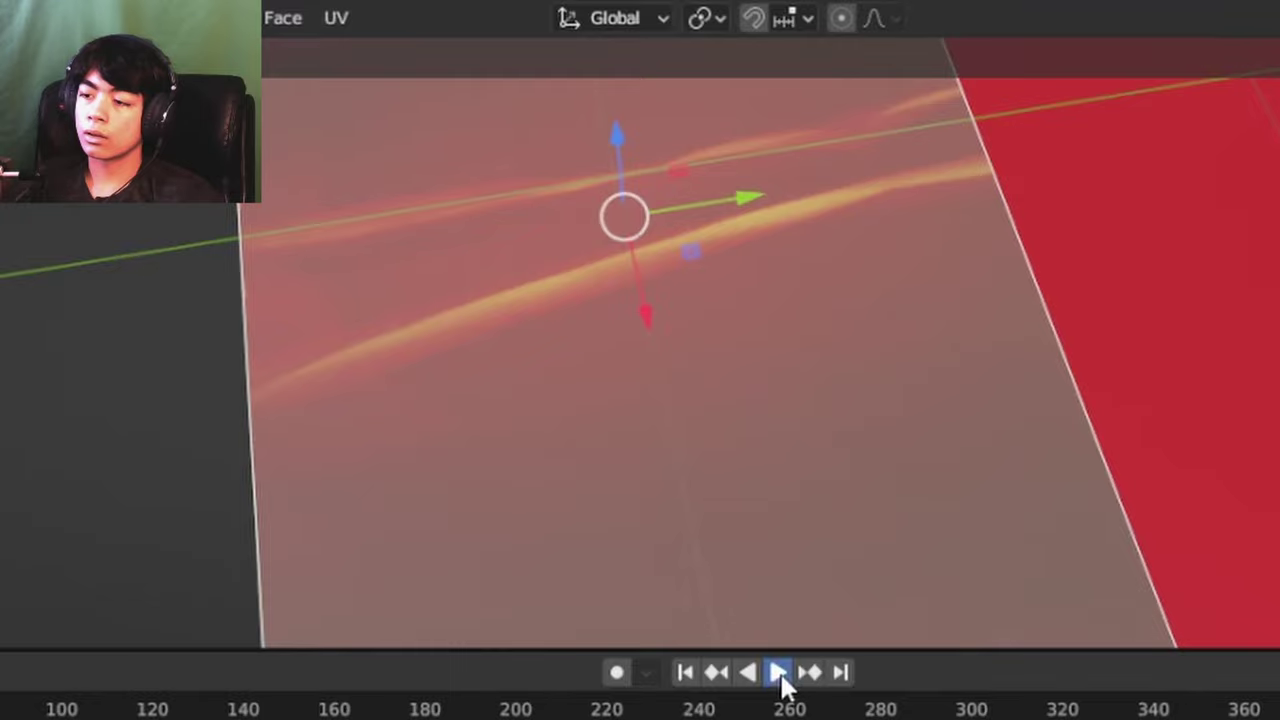
Step: Preview the animation playback, then set the render output to PNG with RGBA colour
left_click(780, 671)
left_click(776, 670)
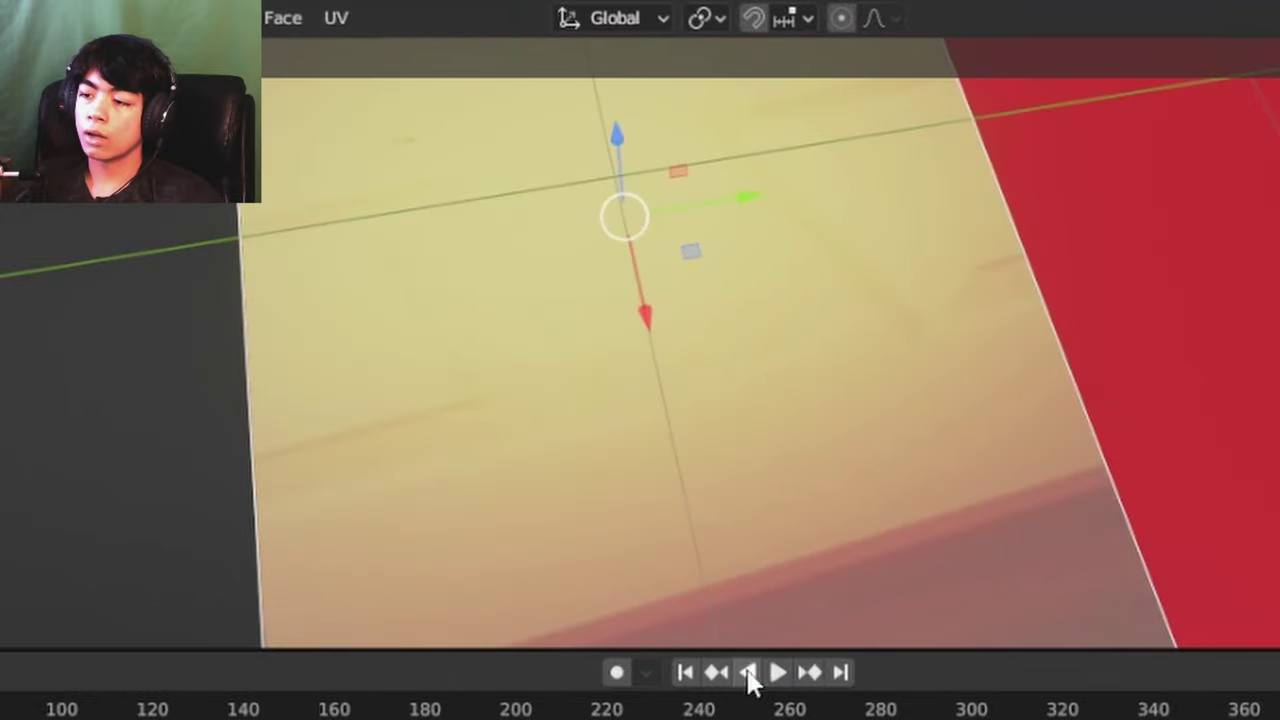
key("space")
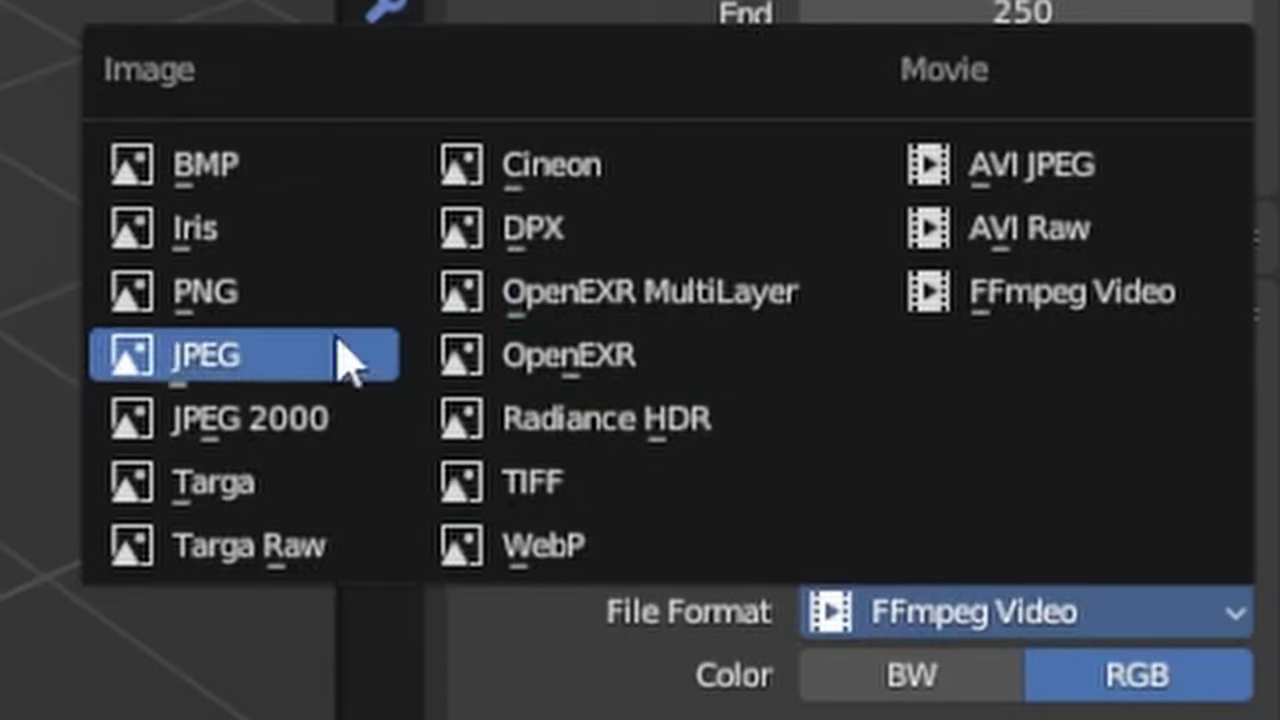
left_click(250, 300)
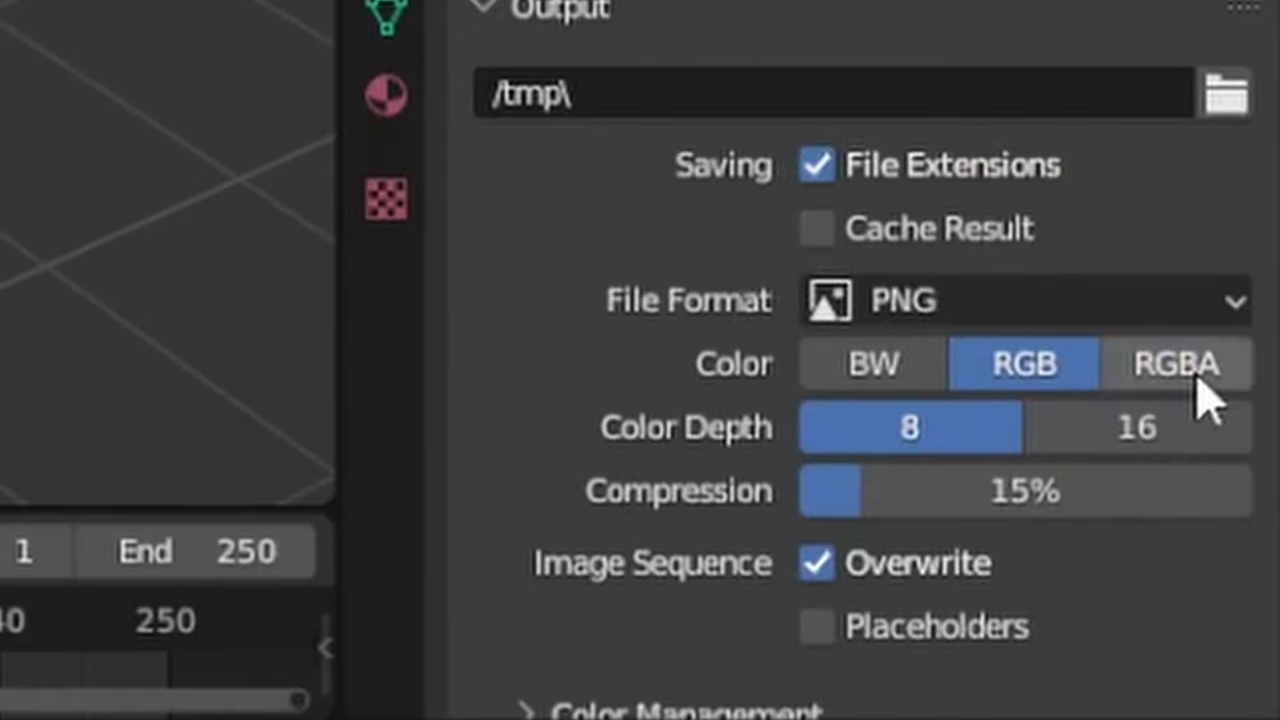
left_click(1180, 675)
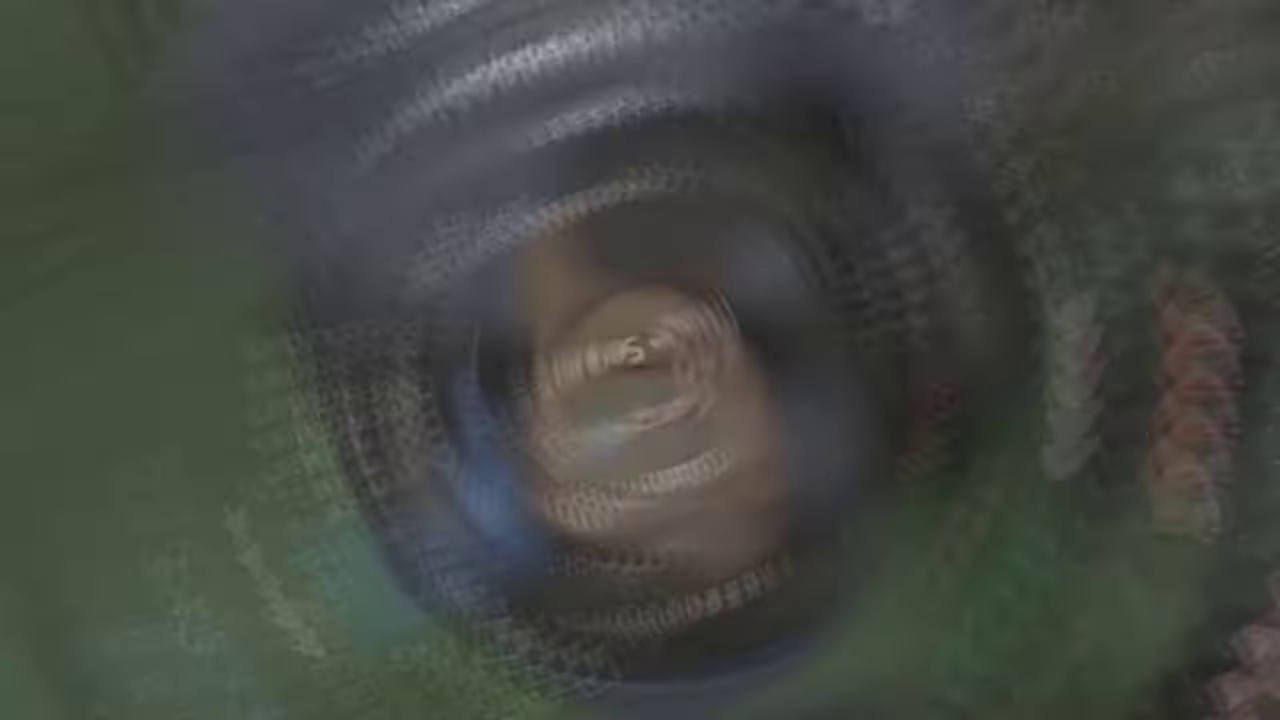